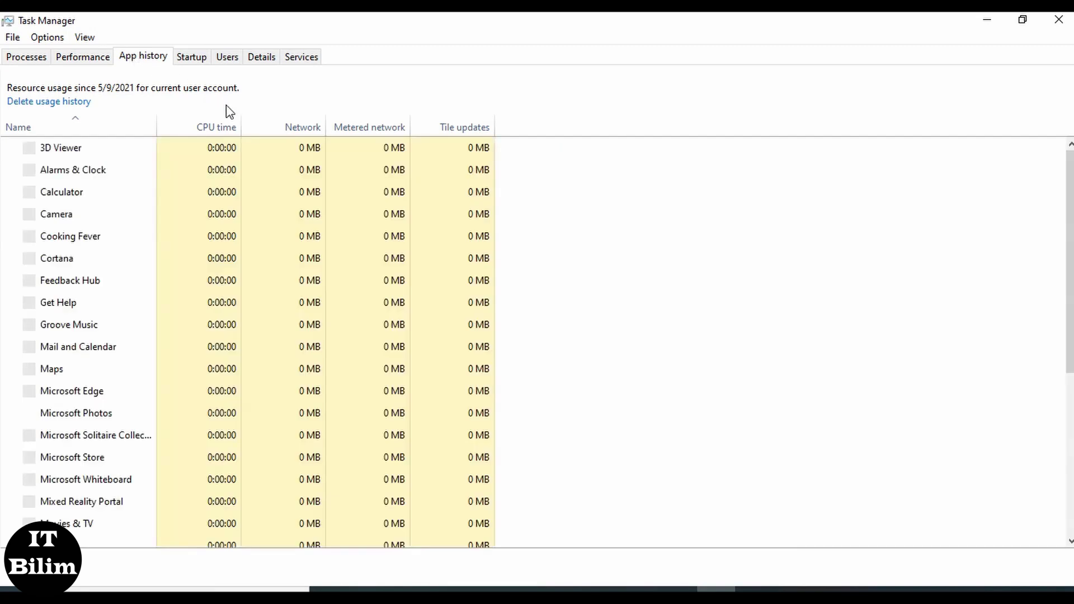
Sort the app usage history by highest CPU time and look through the ranked apps.
click(172, 123)
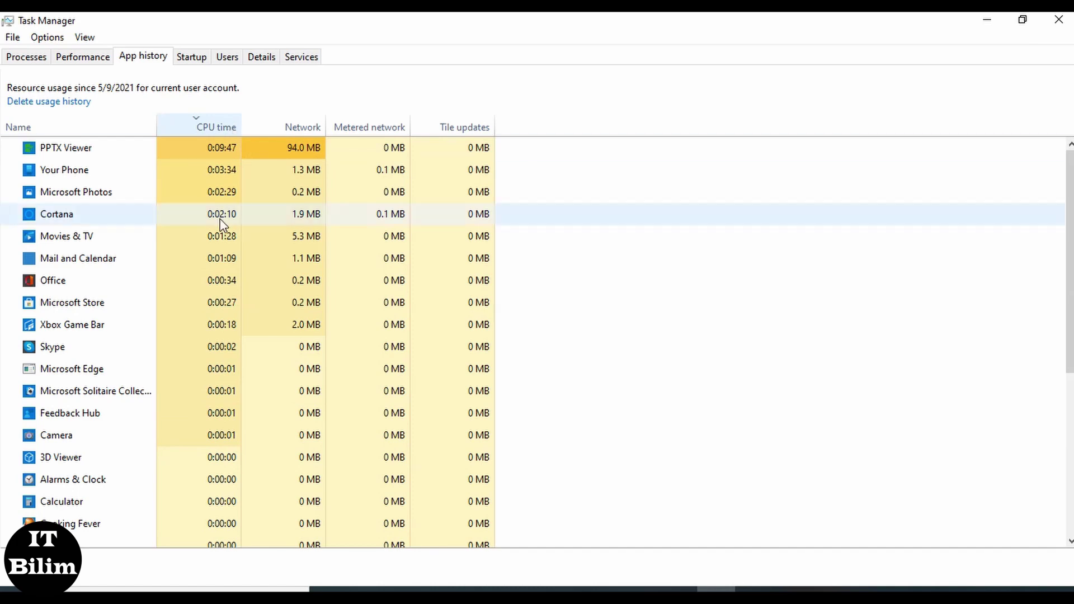
scroll(222, 227, down, 5)
scroll(222, 225, up, 5)
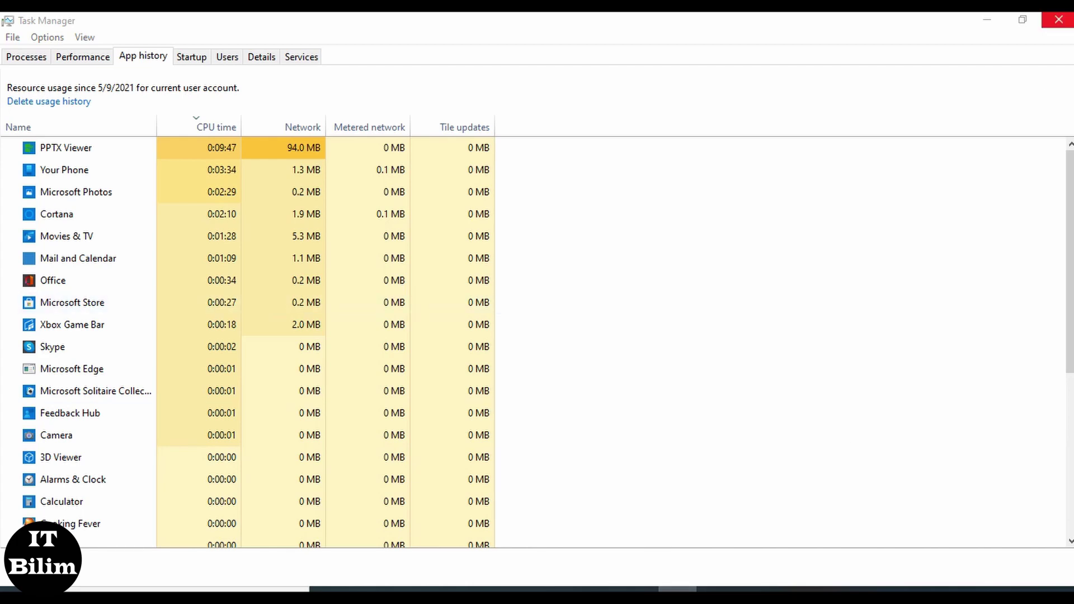
Switch to the Word document and paste the app history screenshot into the empty answer cell of question 3.
click(986, 21)
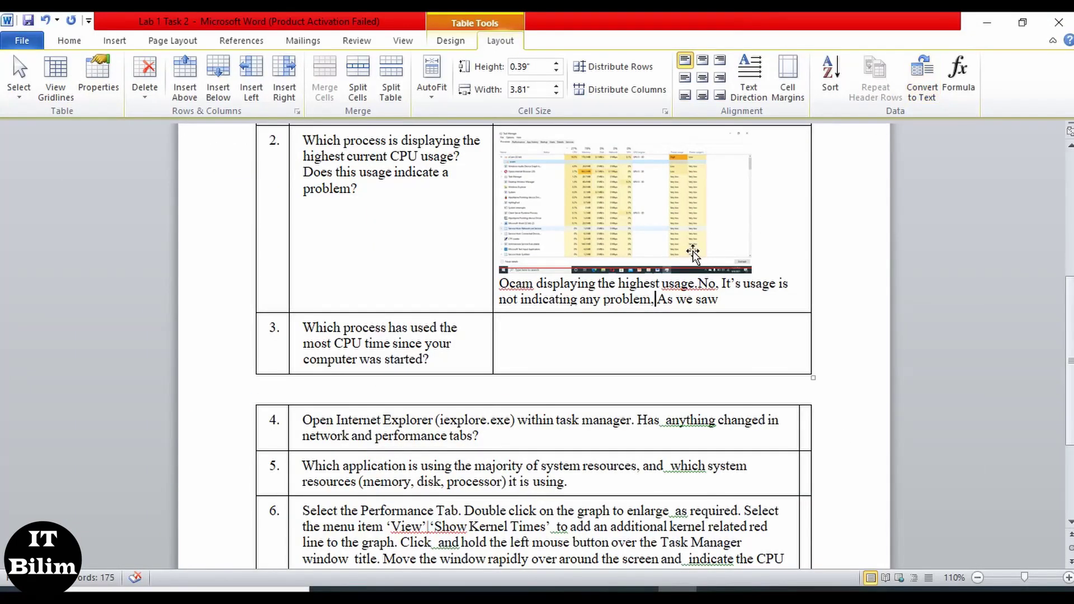
click(655, 330)
key(ctrl+v)
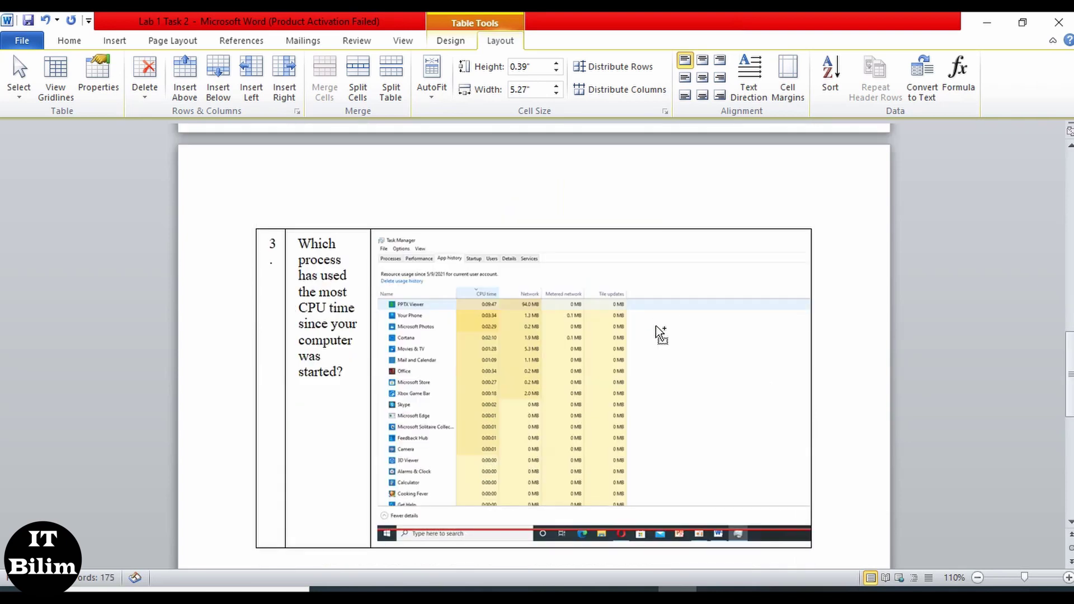
Scale down the pasted screenshot so that question 3's answer column returns to its 3.81" width.
click(548, 309)
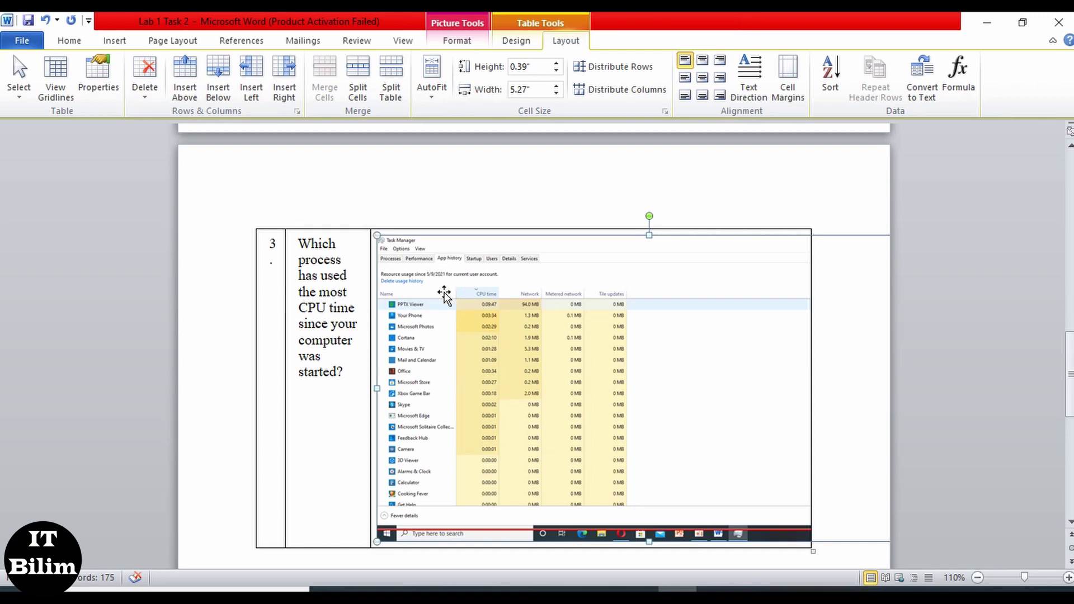
drag(376, 235, 604, 384)
scroll(595, 349, up, 8)
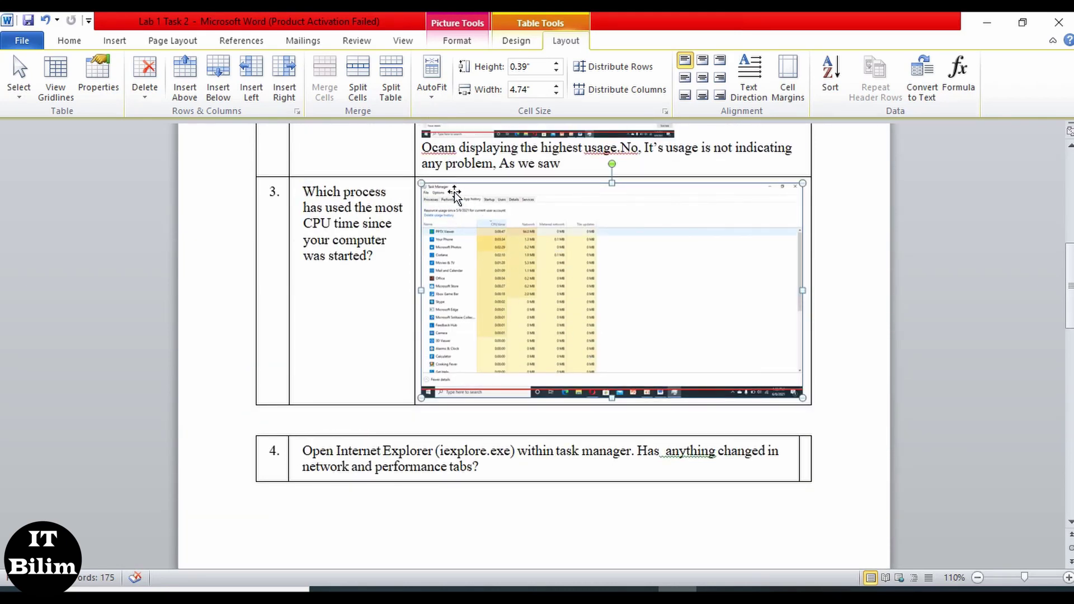
drag(421, 182, 570, 267)
Below the screenshot, enter the answer "Since the computer started, the most used CPU by the processor was PPTX viewer.".
click(758, 272)
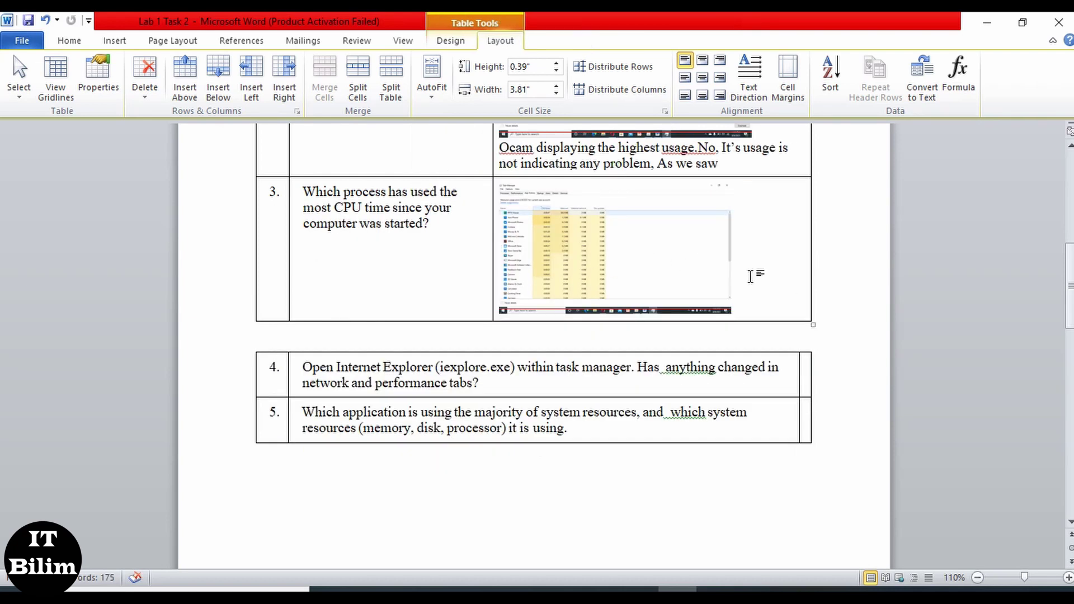
key(Return)
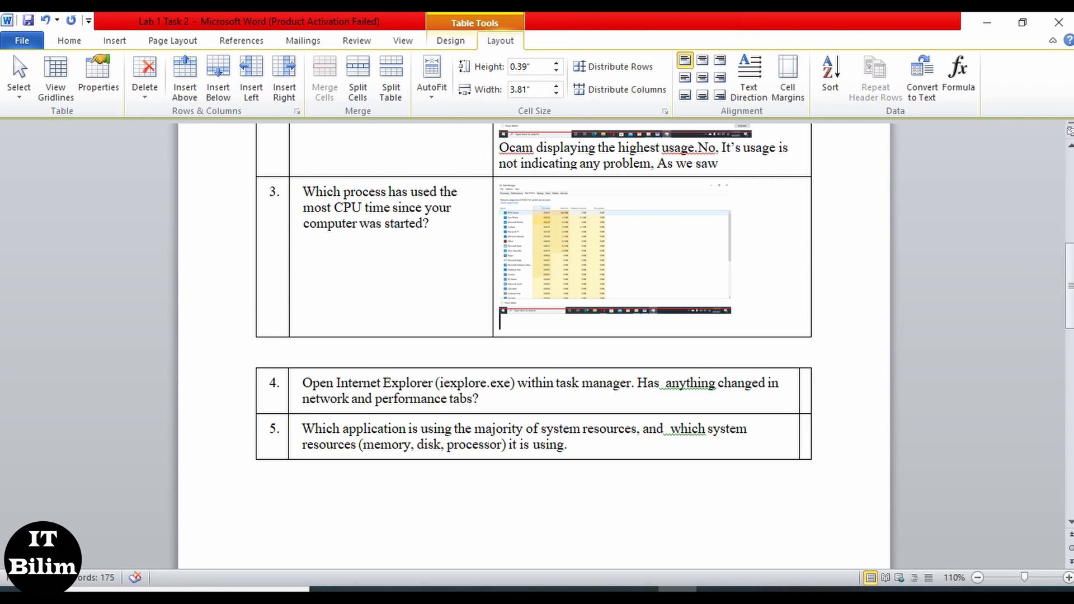
text(Since the computer )
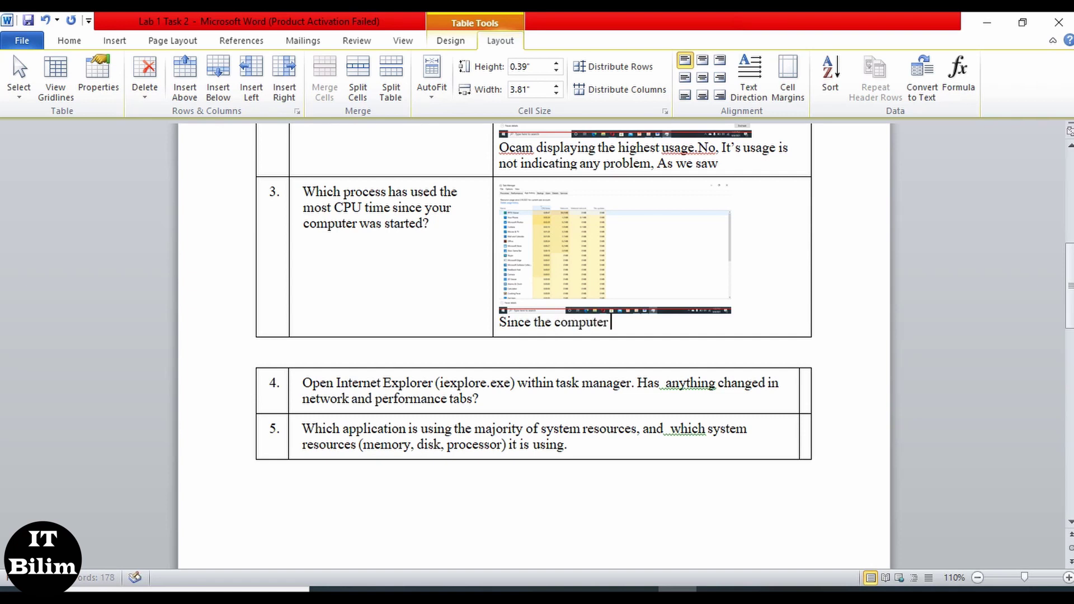
text(started, the mo)
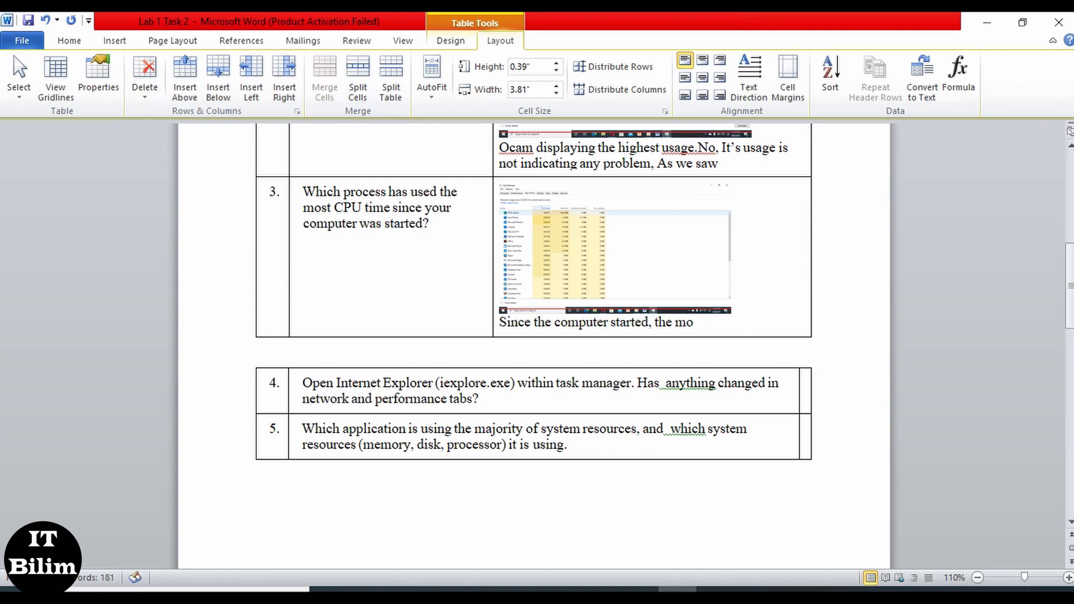
text(used CPU b)
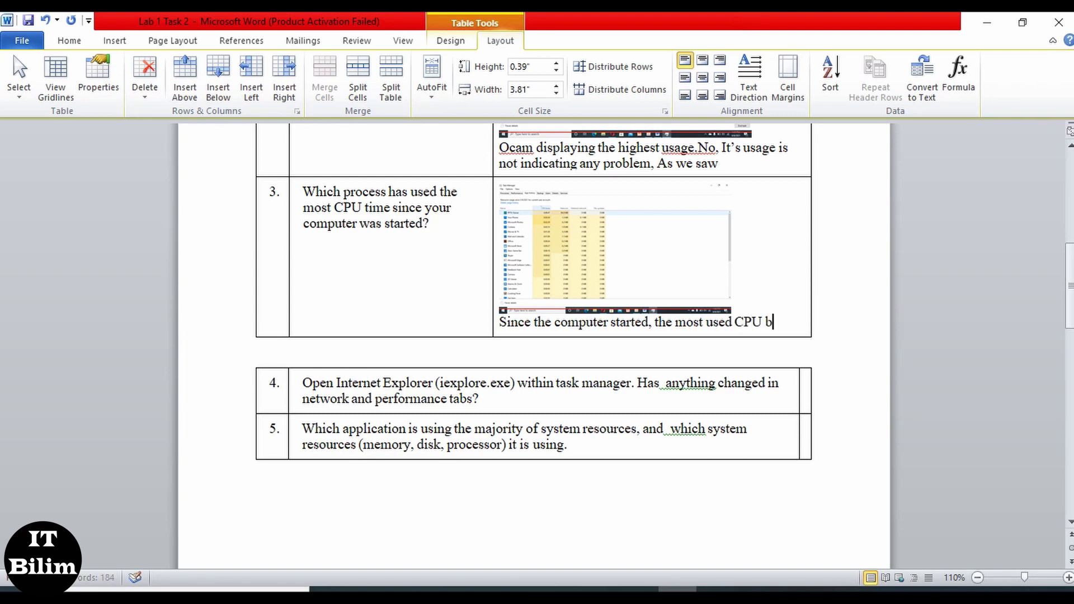
text(y the pr)
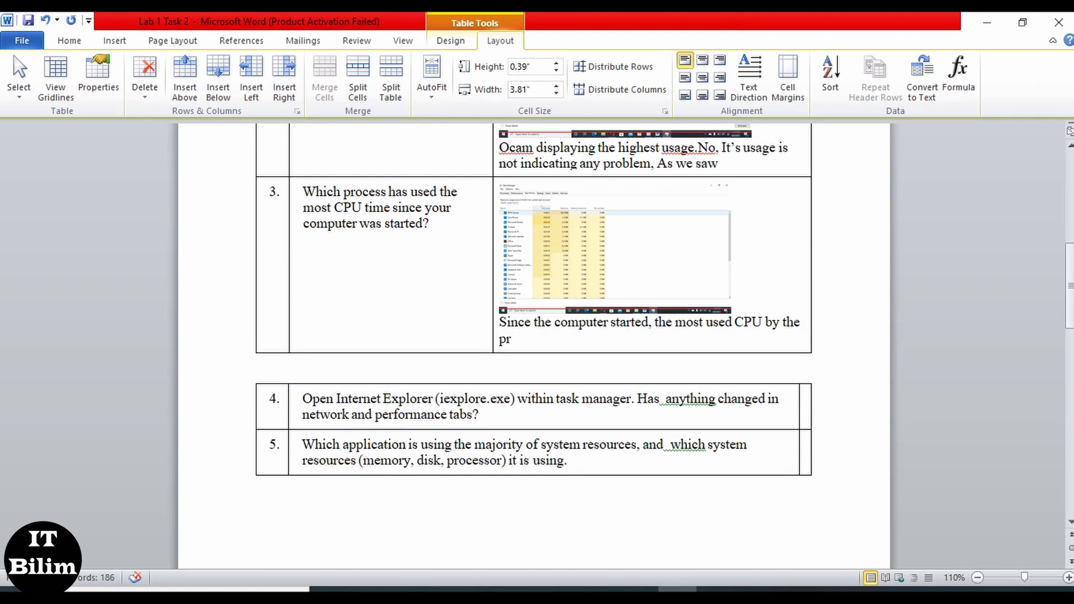
text(ocessor was)
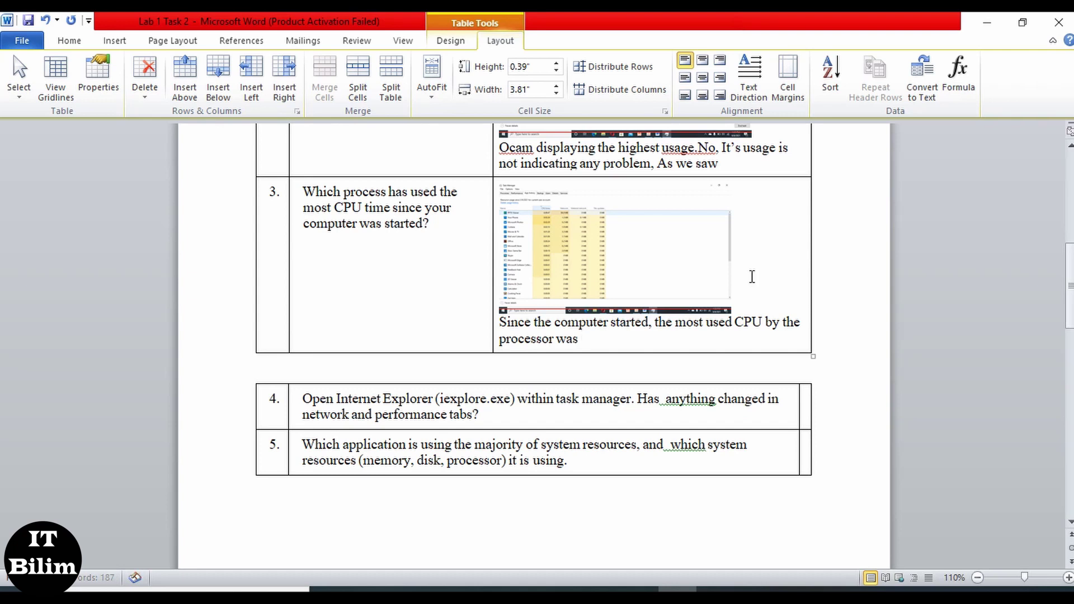
text( PPTX v)
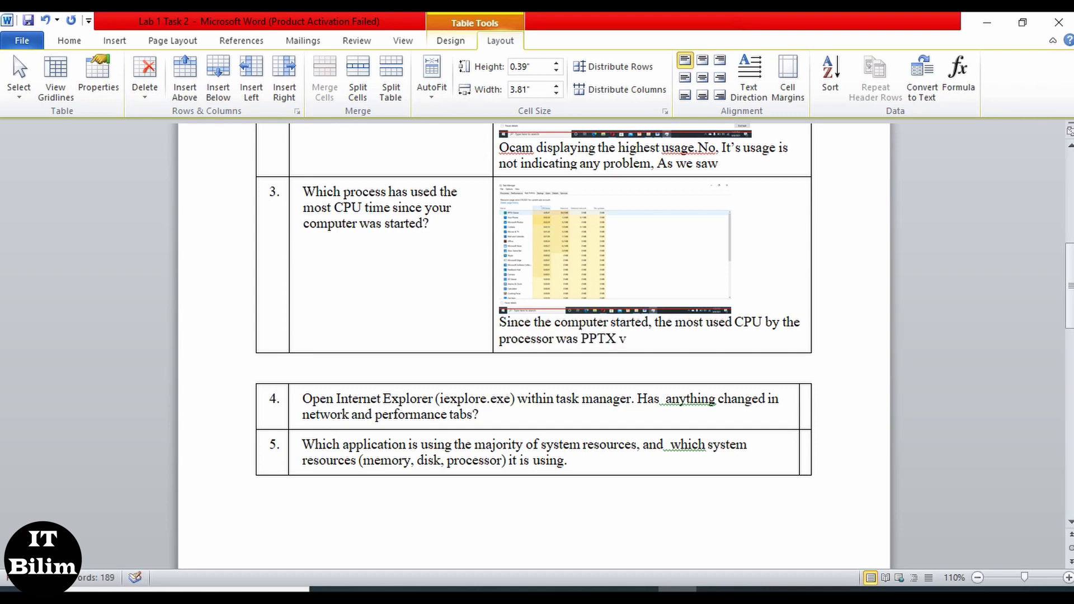
text(eiwer.)
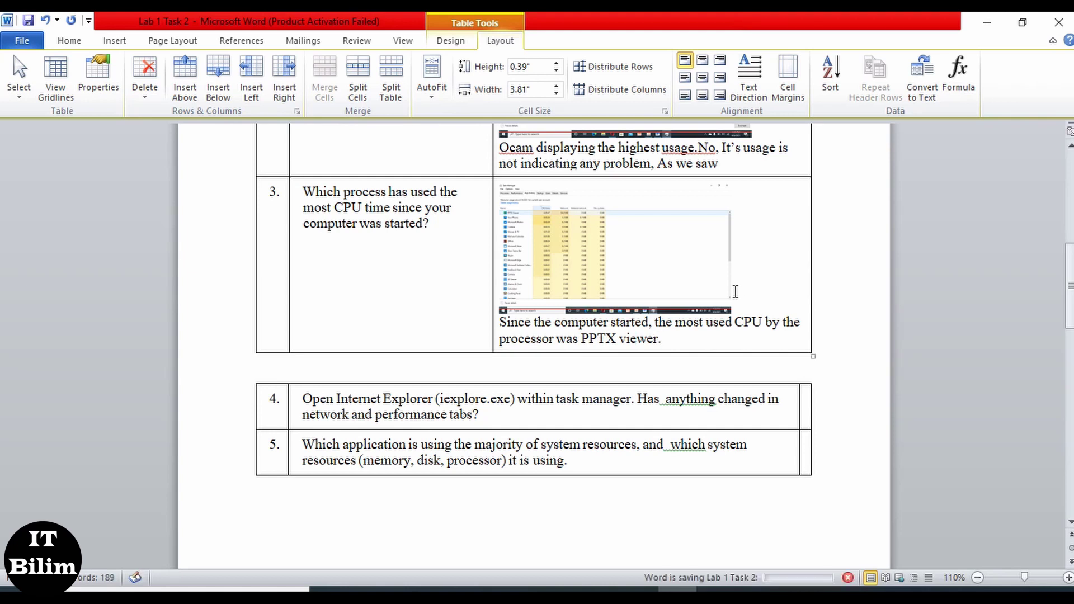
Bring Task Manager back in a smaller window for question 4 and show its performance graphs.
scroll(677, 338, down, 3)
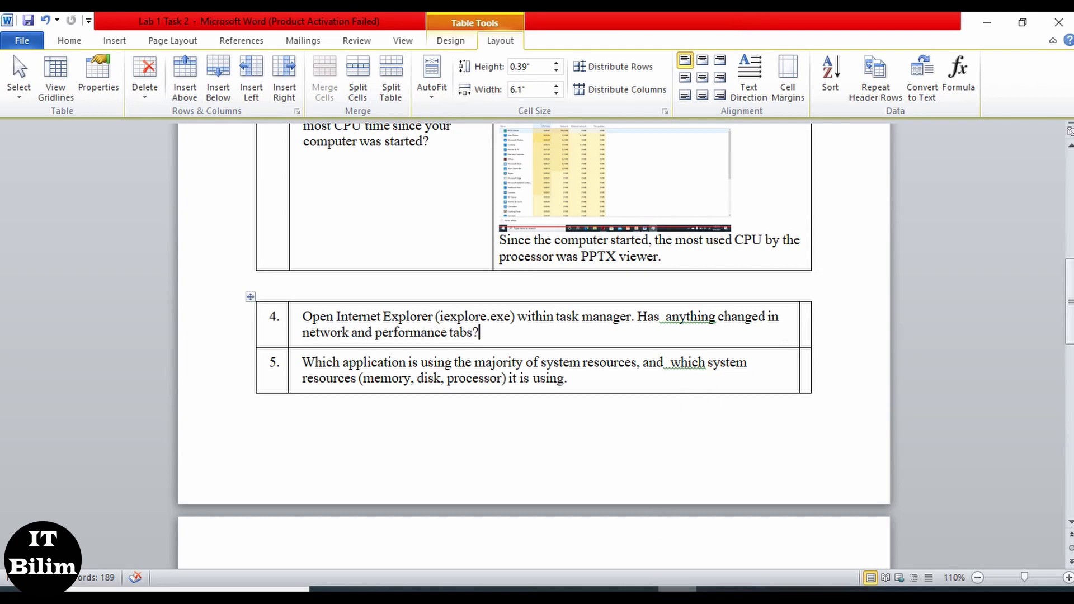
click(716, 589)
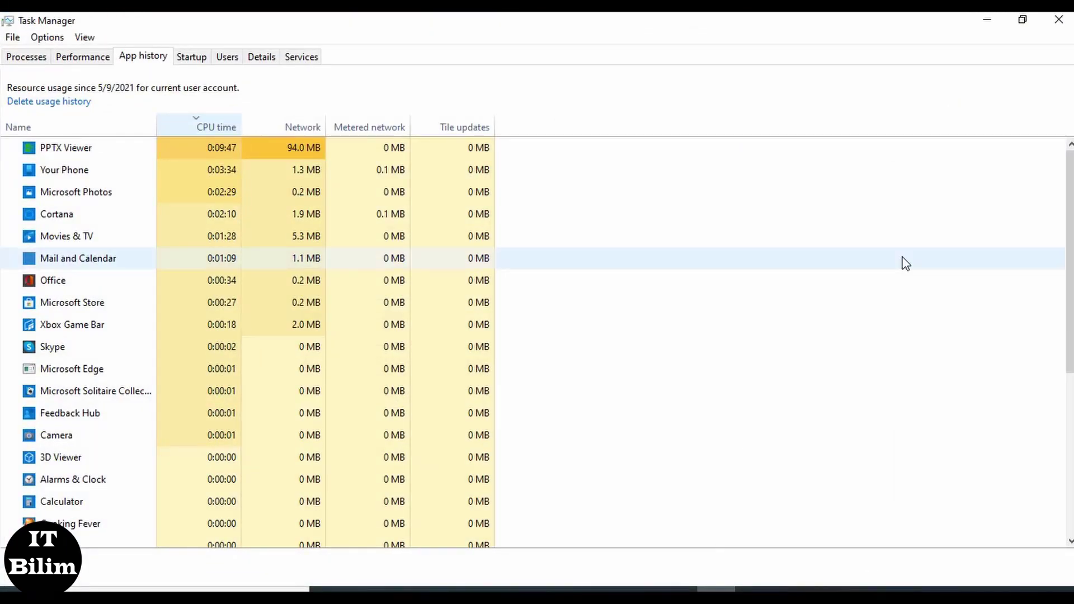
click(1023, 19)
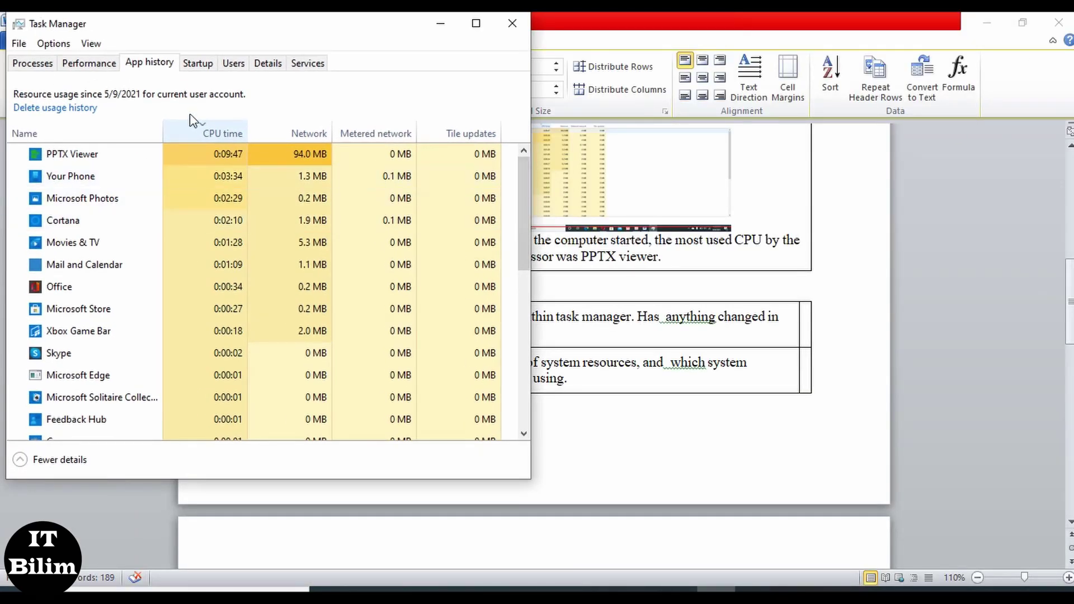
click(71, 67)
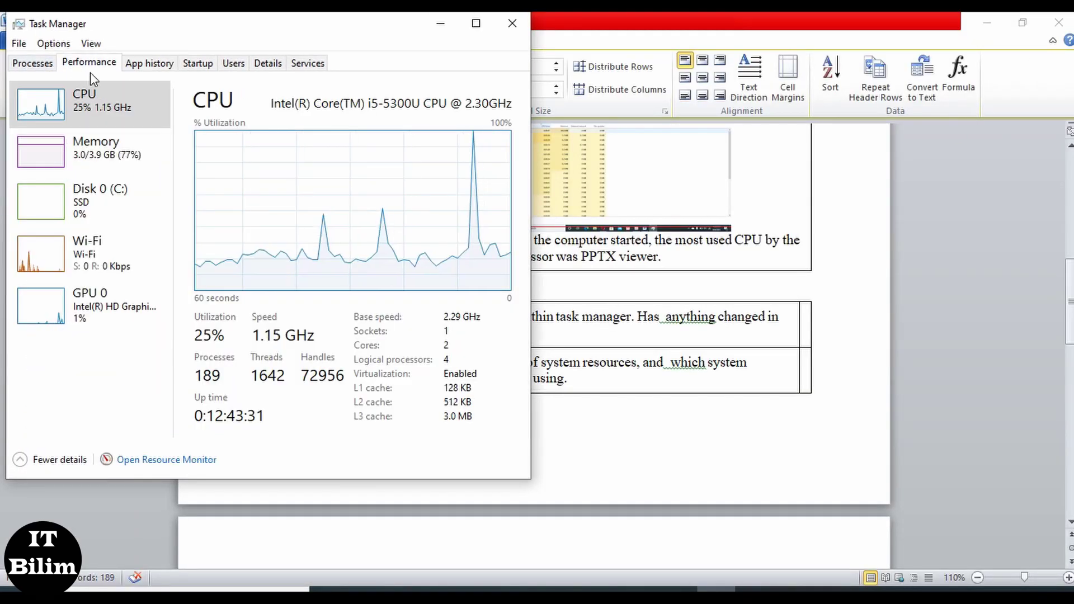
Display the full Wi-Fi throughput graph and make the Task Manager window narrower.
double_click(119, 241)
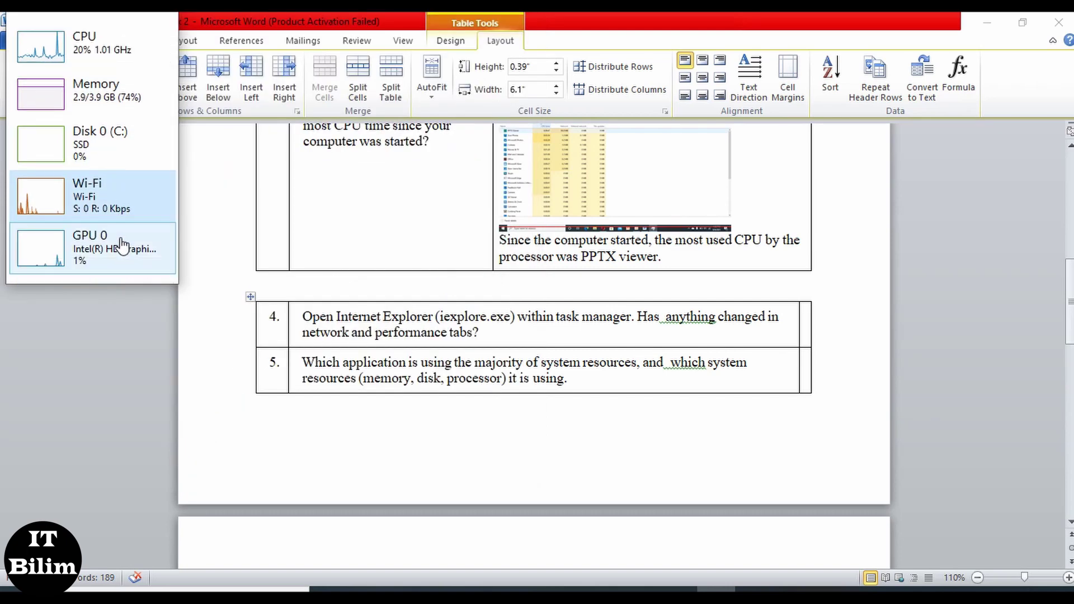
double_click(112, 205)
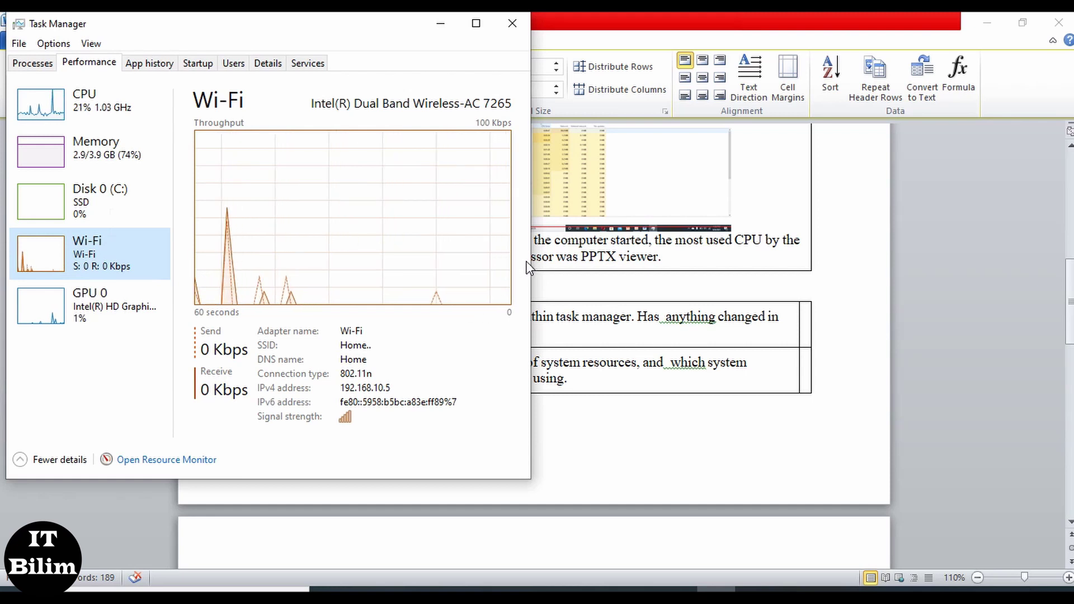
drag(530, 265, 476, 280)
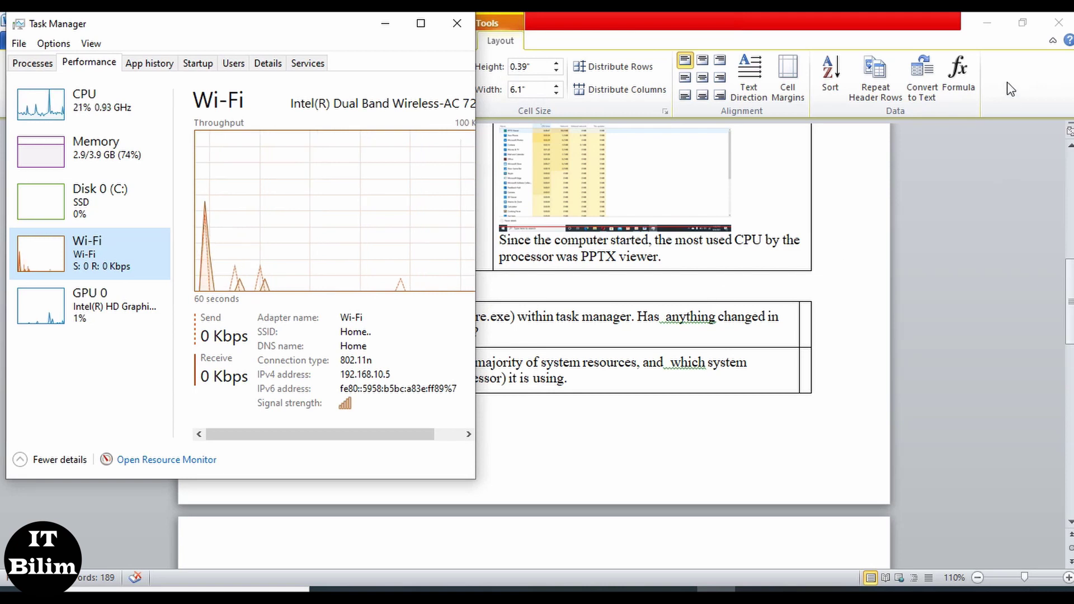
Reduce the Word window from full screen and minimize it to uncover the browser behind it.
click(1022, 22)
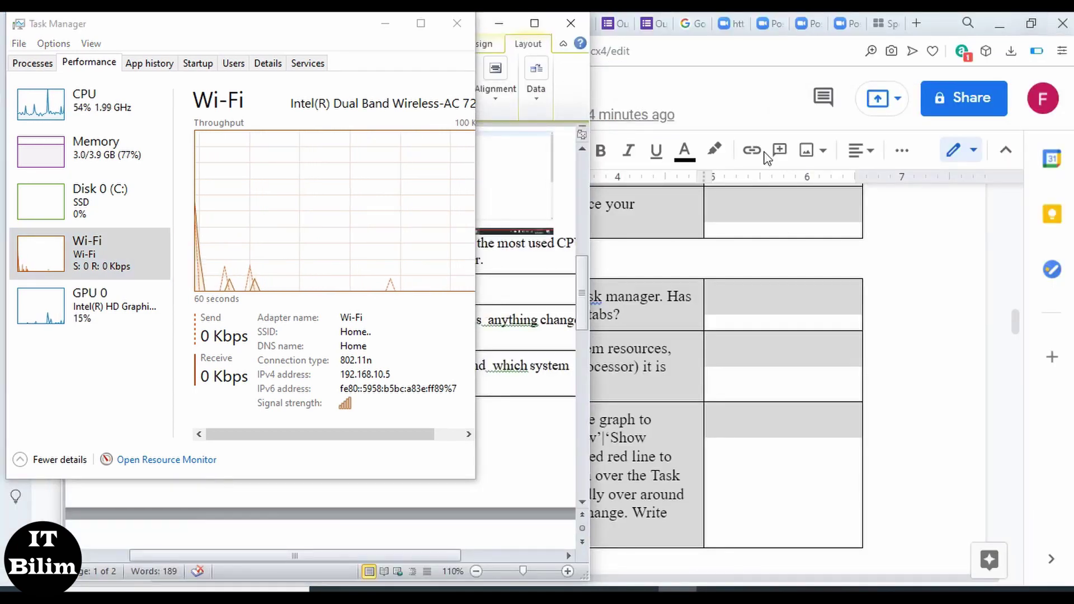
click(538, 168)
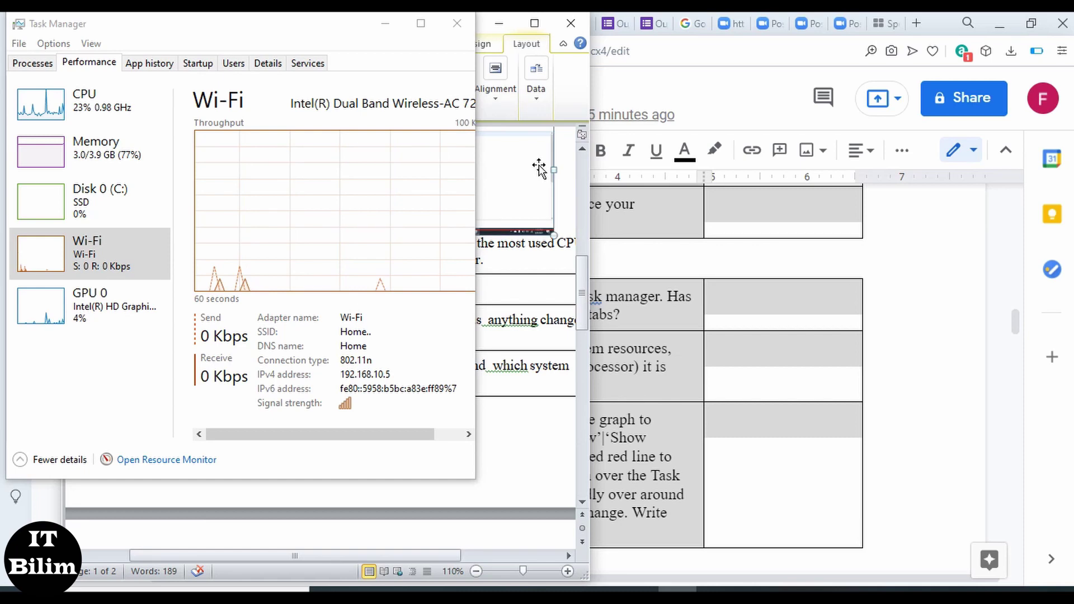
click(498, 23)
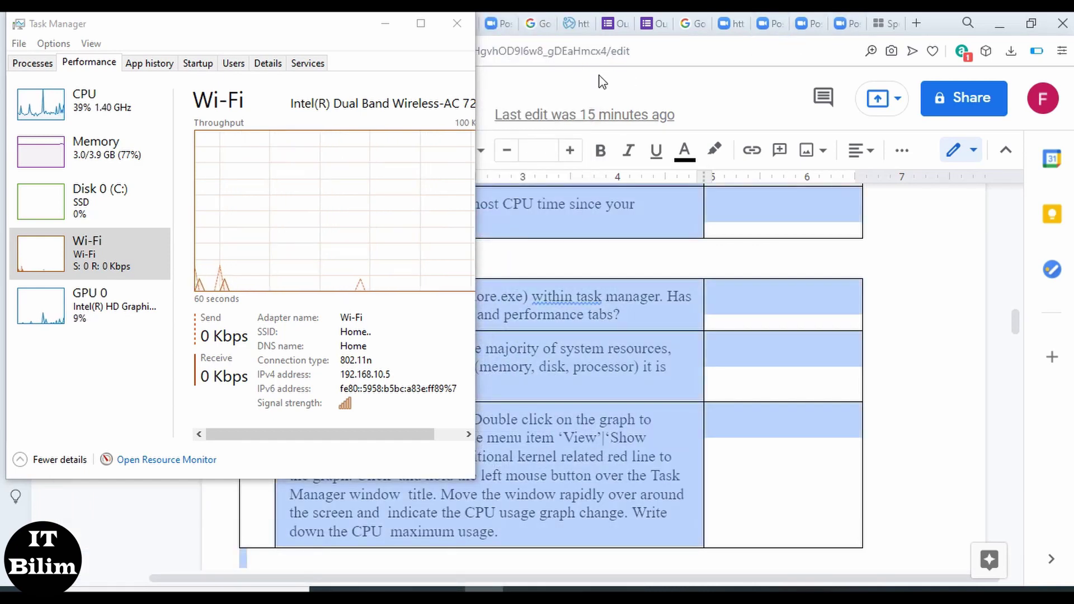
On the open Google page, run the suggested search for "anterior and posterior circumflex artery" to generate network traffic.
click(532, 25)
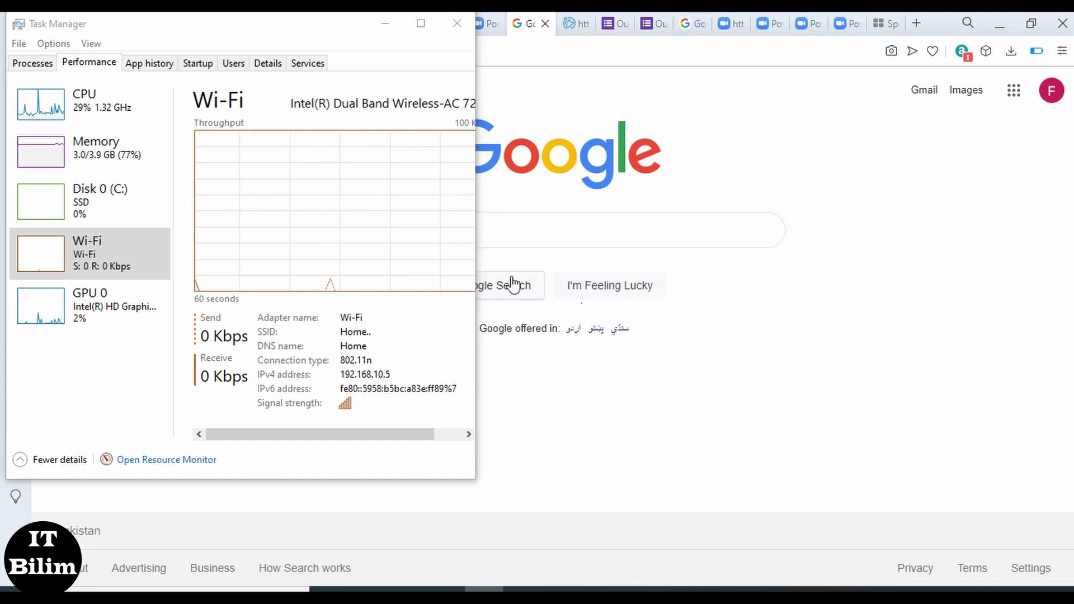
click(571, 230)
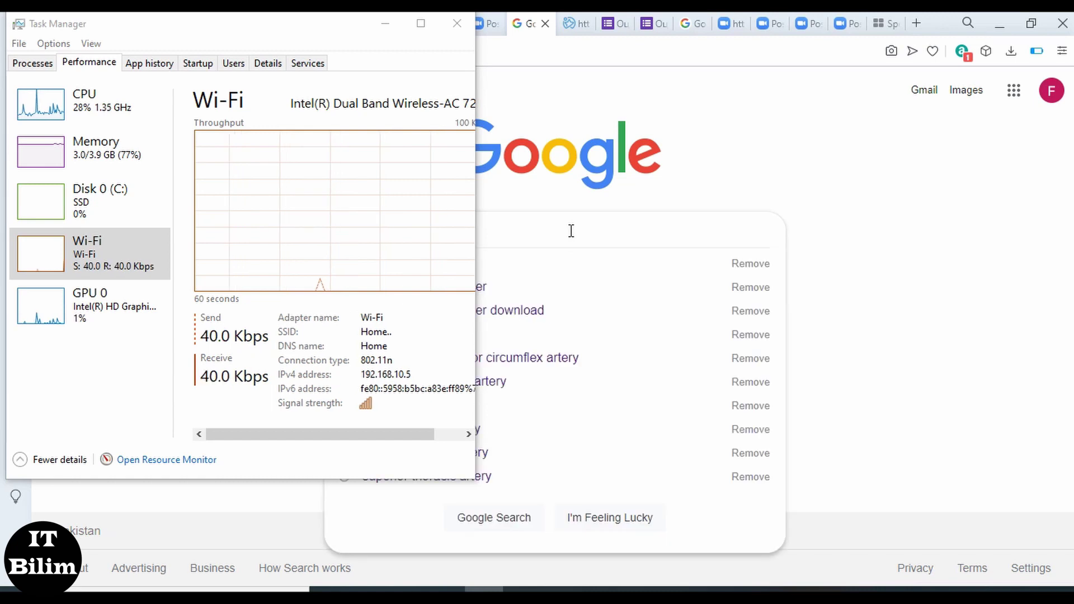
click(688, 54)
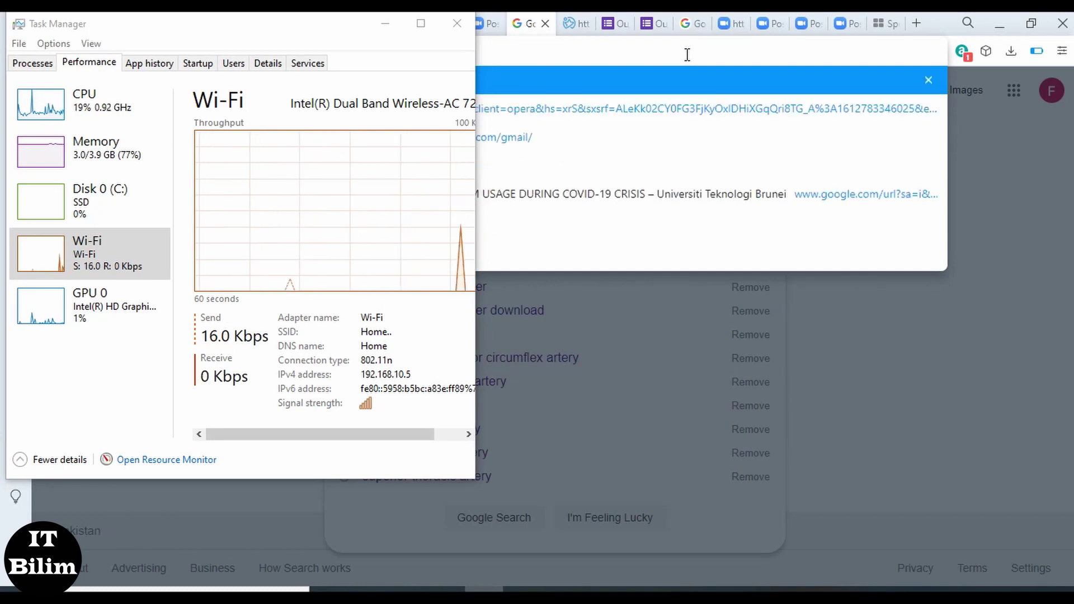
key(Escape)
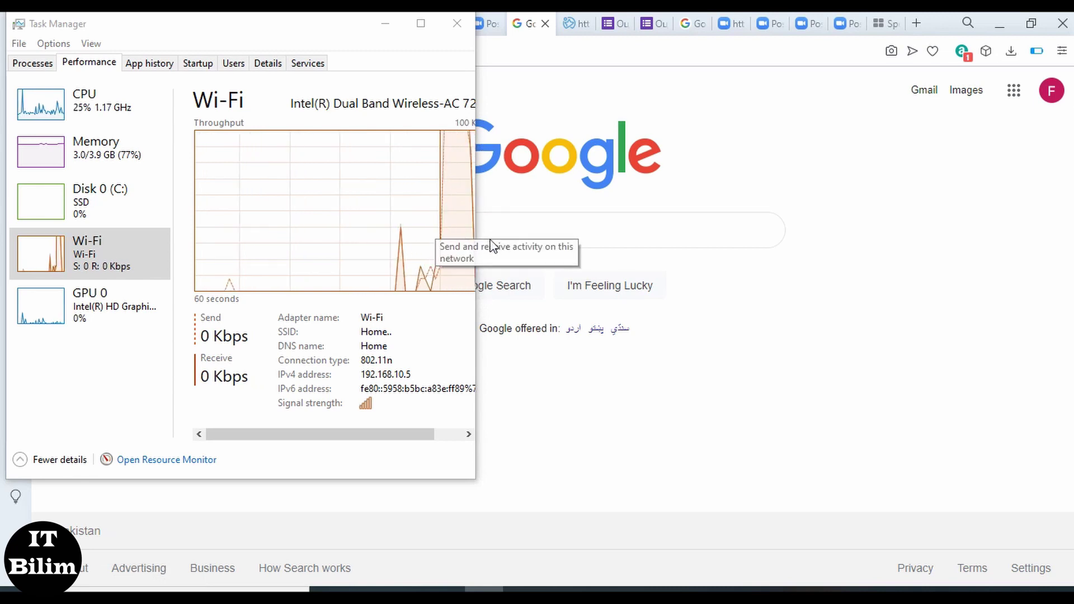
click(528, 232)
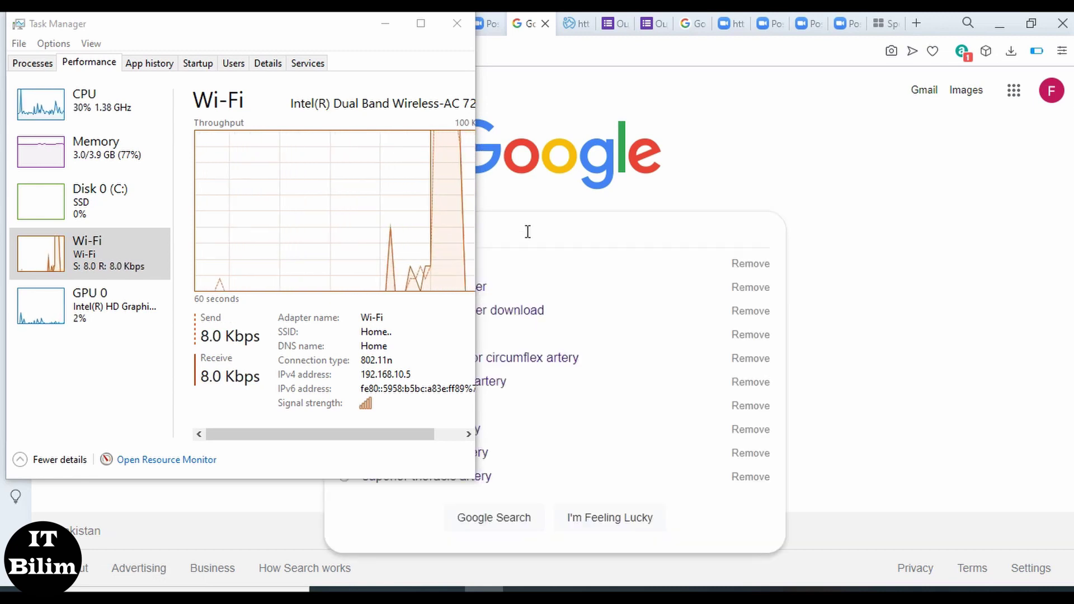
click(559, 355)
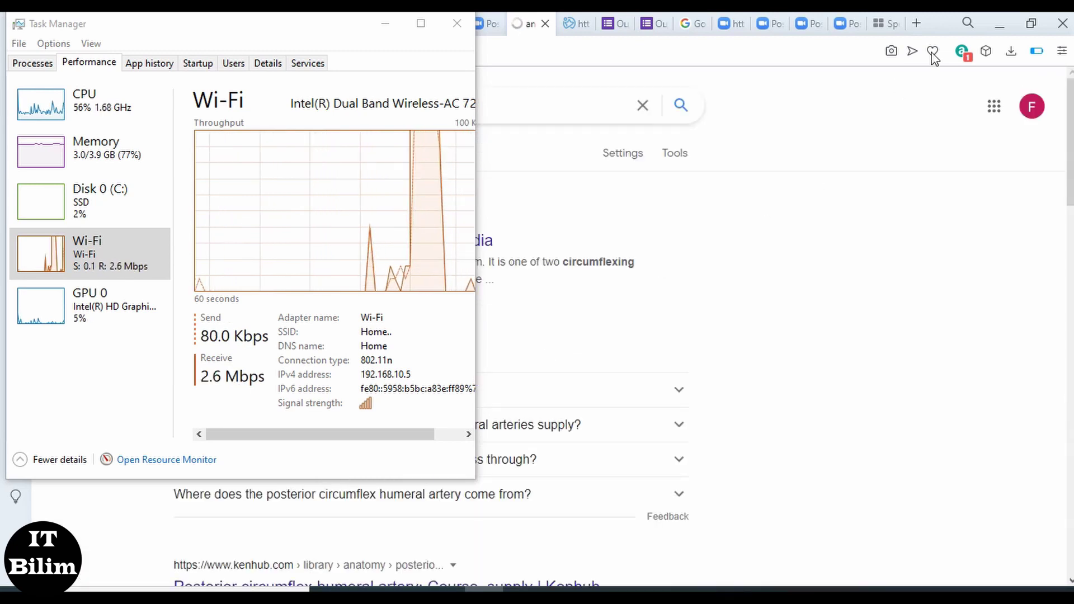
Take the browser window out of full screen and place it beside Task Manager.
click(1031, 23)
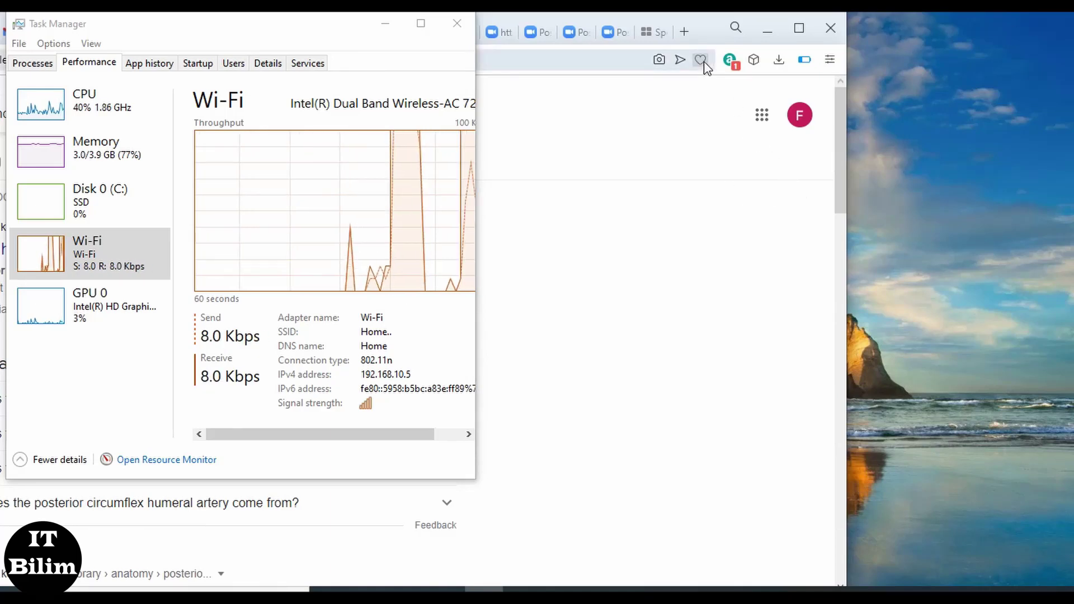
double_click(713, 39)
drag(713, 39, 1069, 70)
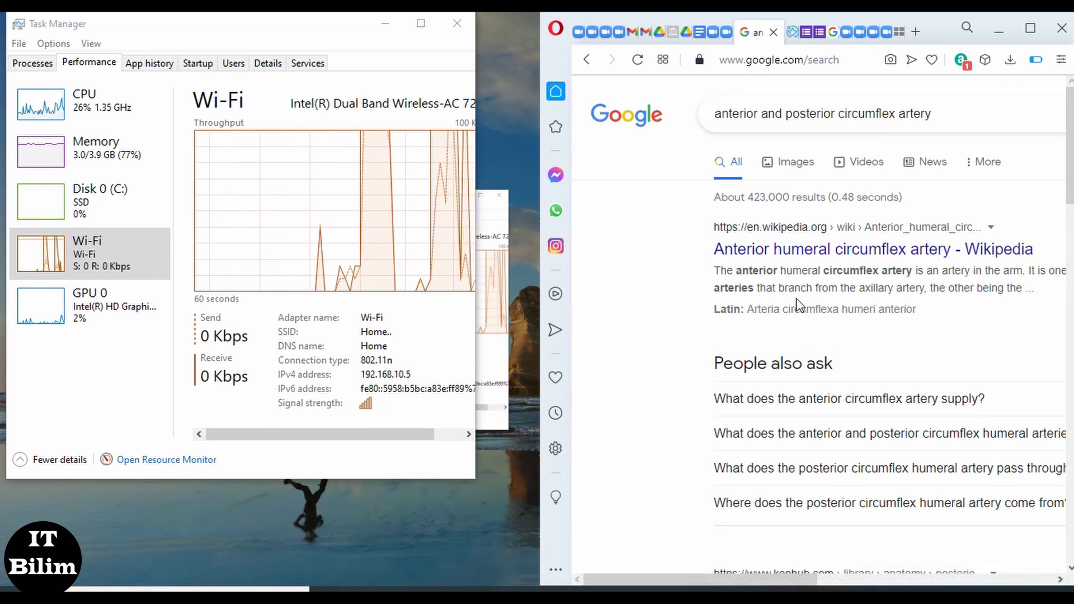
Open the Wikipedia result on the anterior humeral circumflex artery and bring the Word document back up.
click(769, 251)
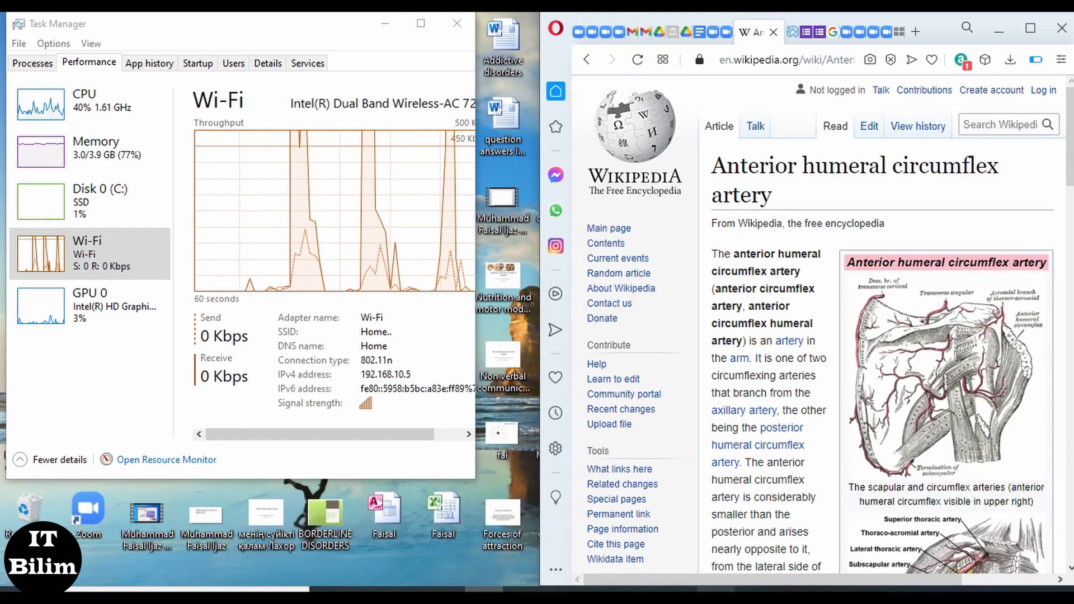
click(677, 589)
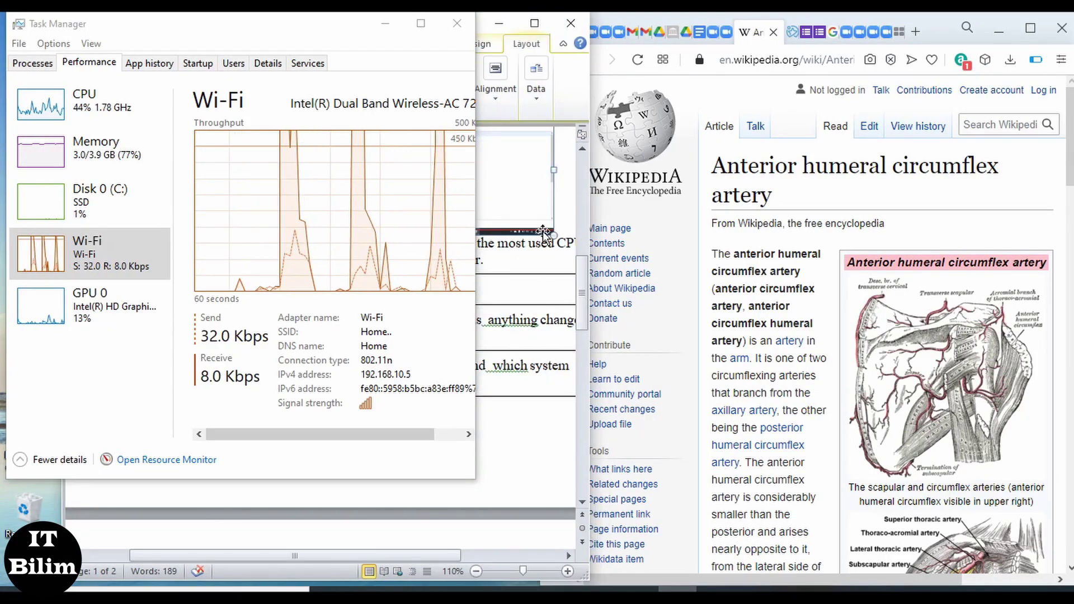
Maximize the Word document, minimize Task Manager, and paste the network activity screenshot into the empty answer cell of question 4.
click(534, 24)
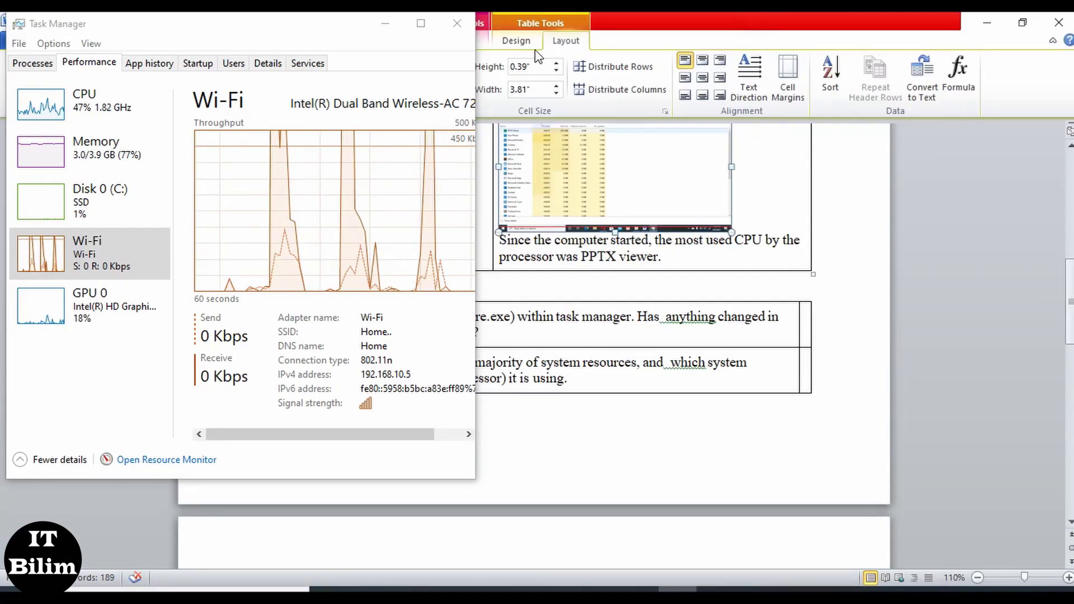
click(386, 24)
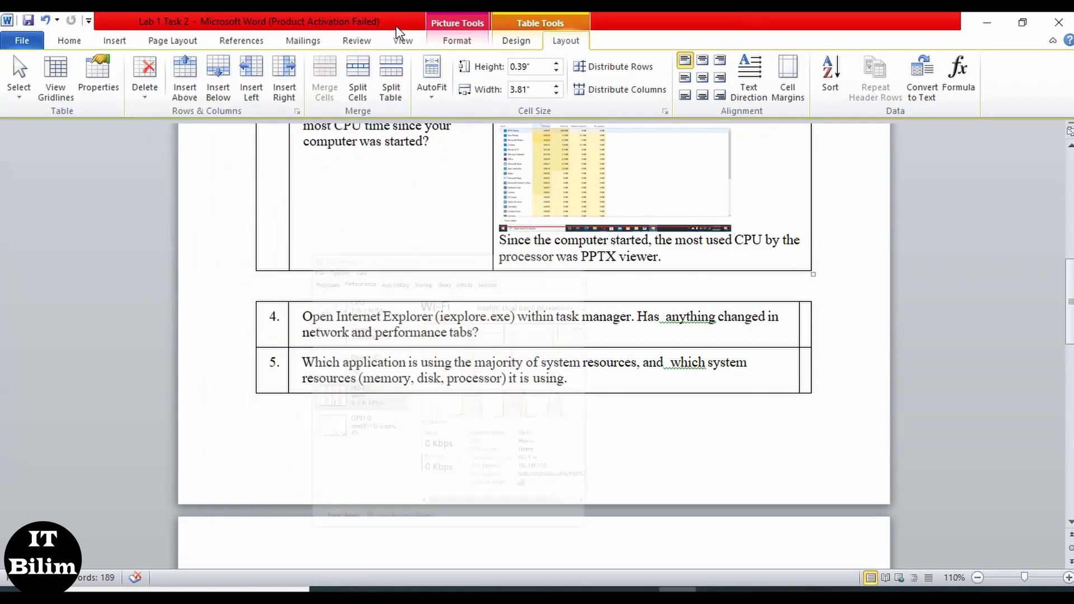
click(801, 317)
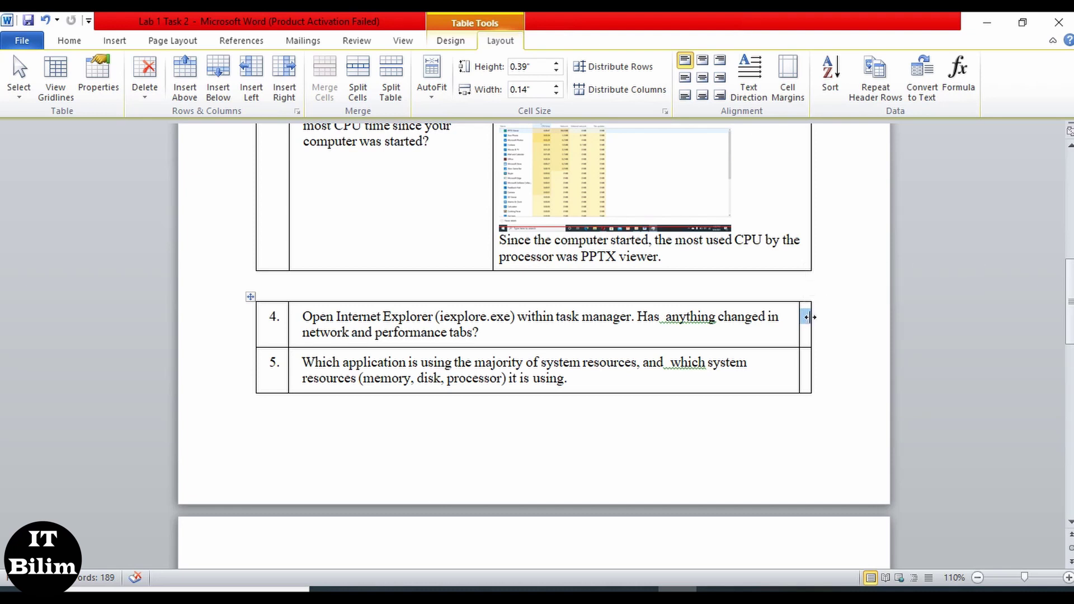
click(807, 319)
key(ctrl+v)
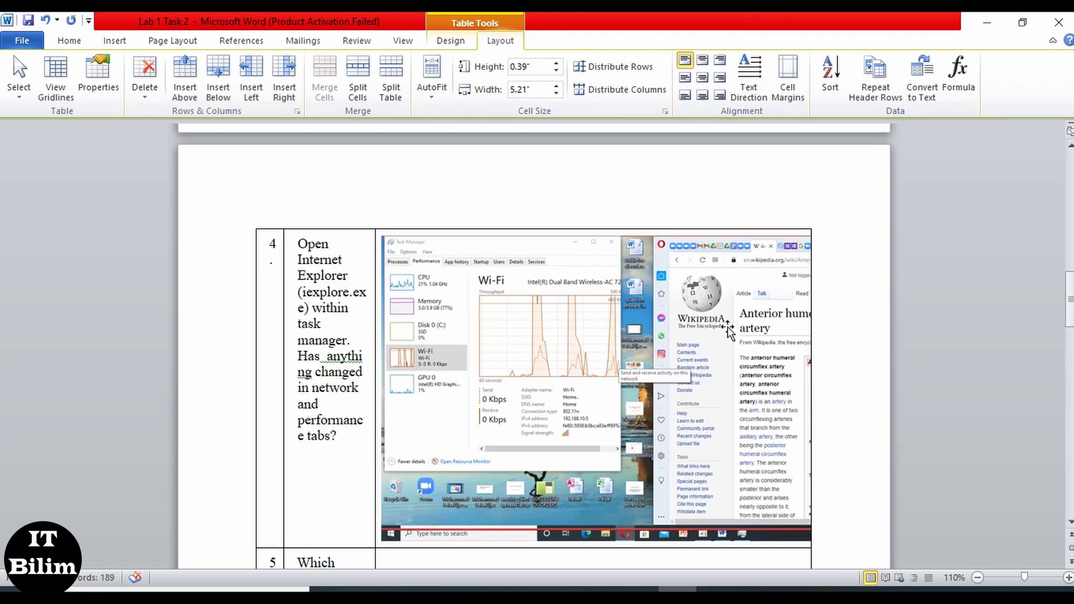
Shrink the pasted screenshot to fit the question 4 answer cell and widen the answer column to about 3.18 inches.
click(484, 257)
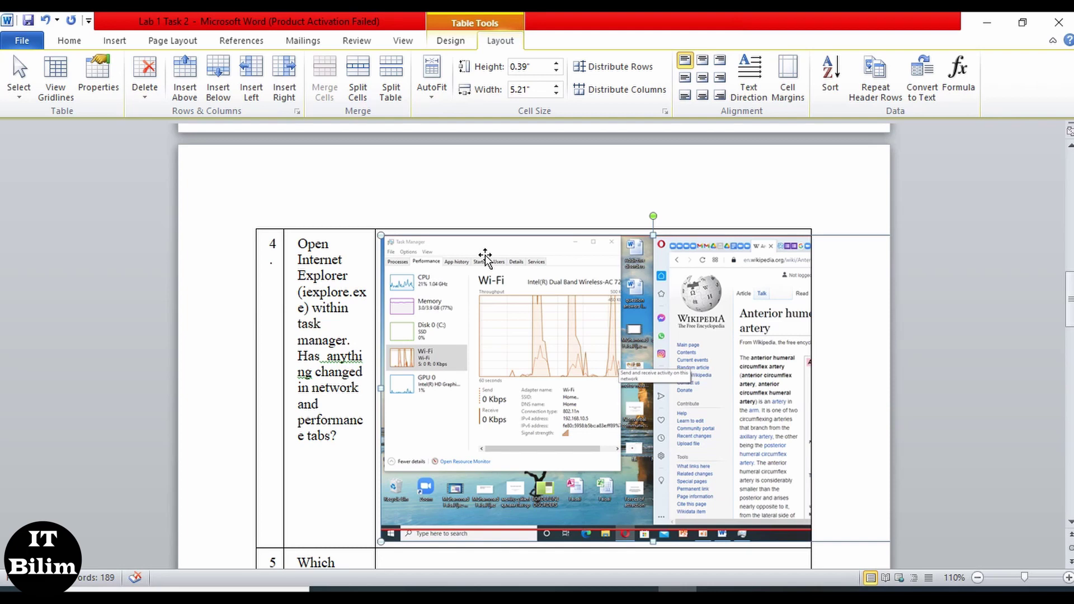
click(395, 247)
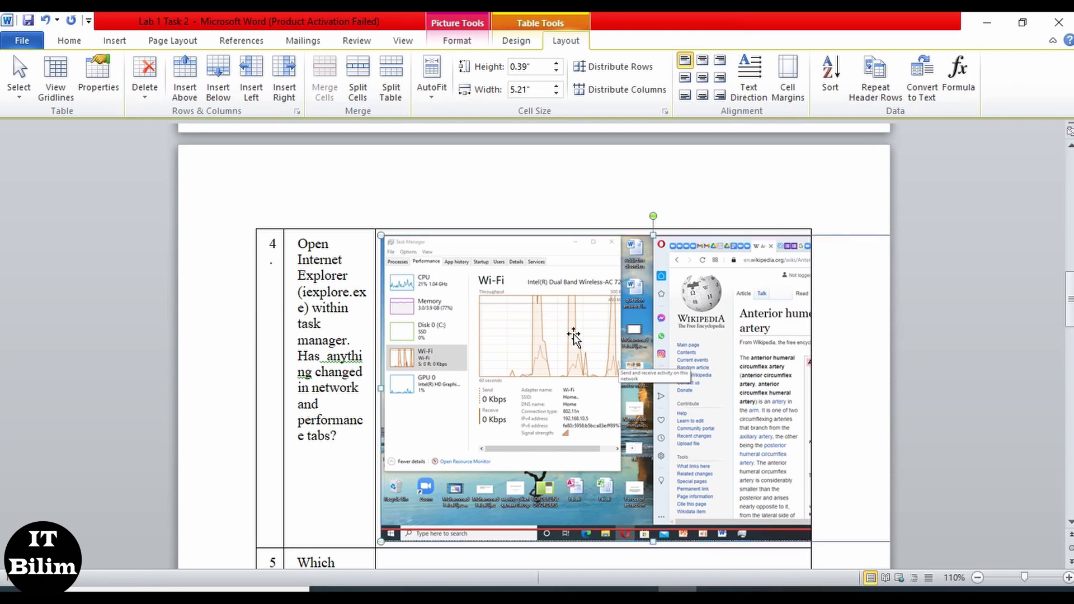
drag(387, 247, 679, 411)
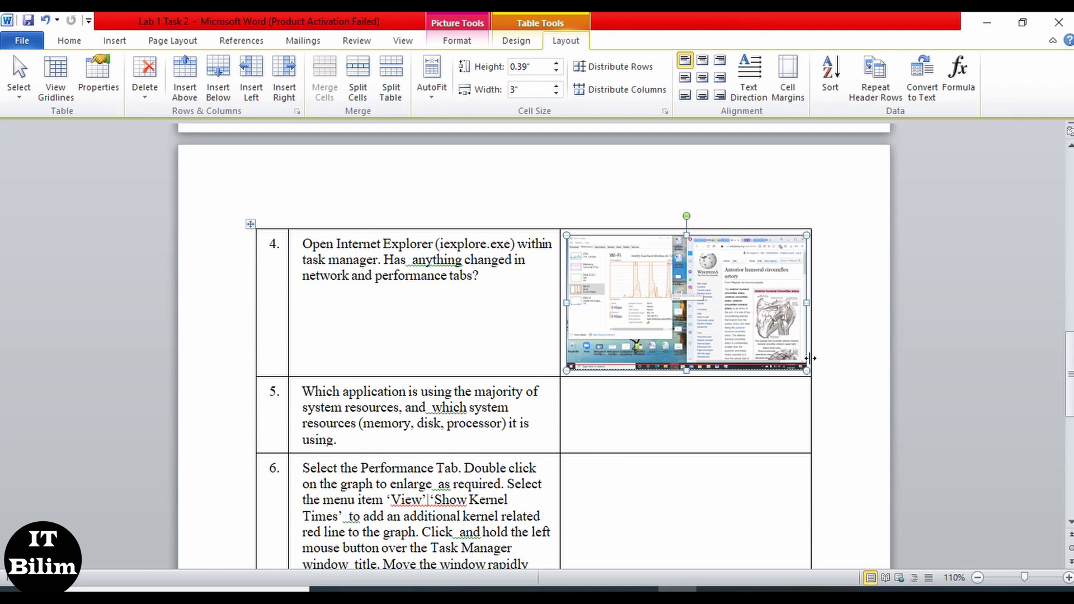
drag(811, 358, 827, 359)
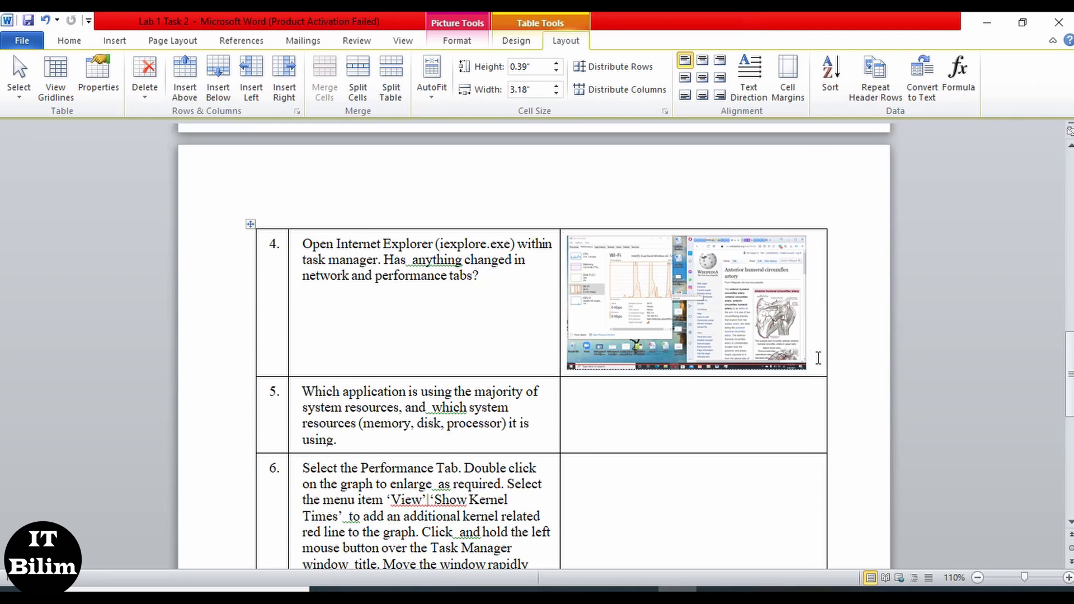
Below the question 4 screenshot, write "Yes there was a change seen with every action. With every action graph was changing.".
click(817, 358)
key(Return)
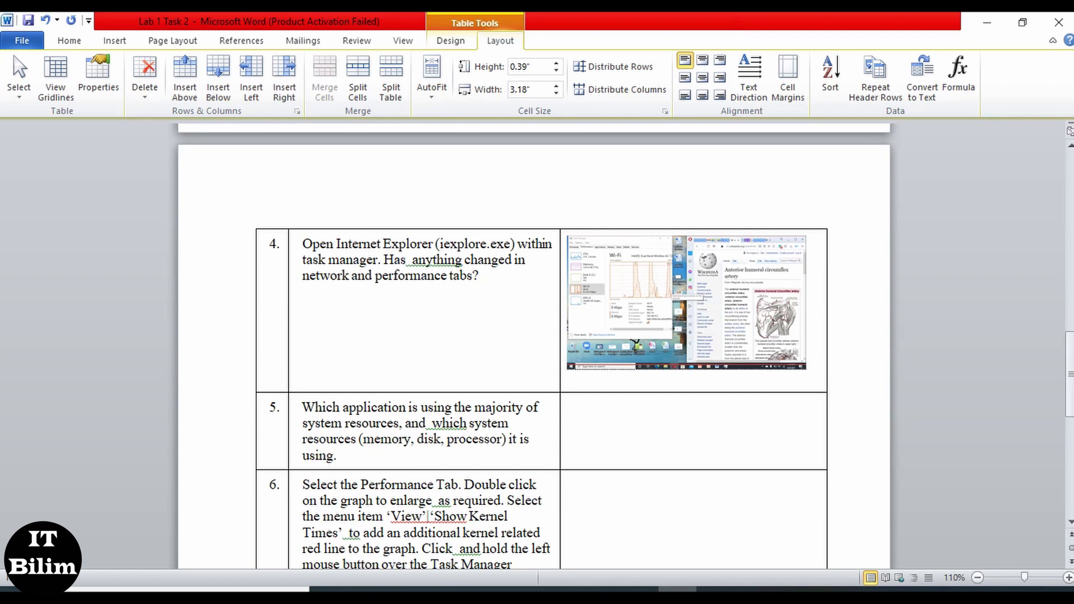
text(Yes there)
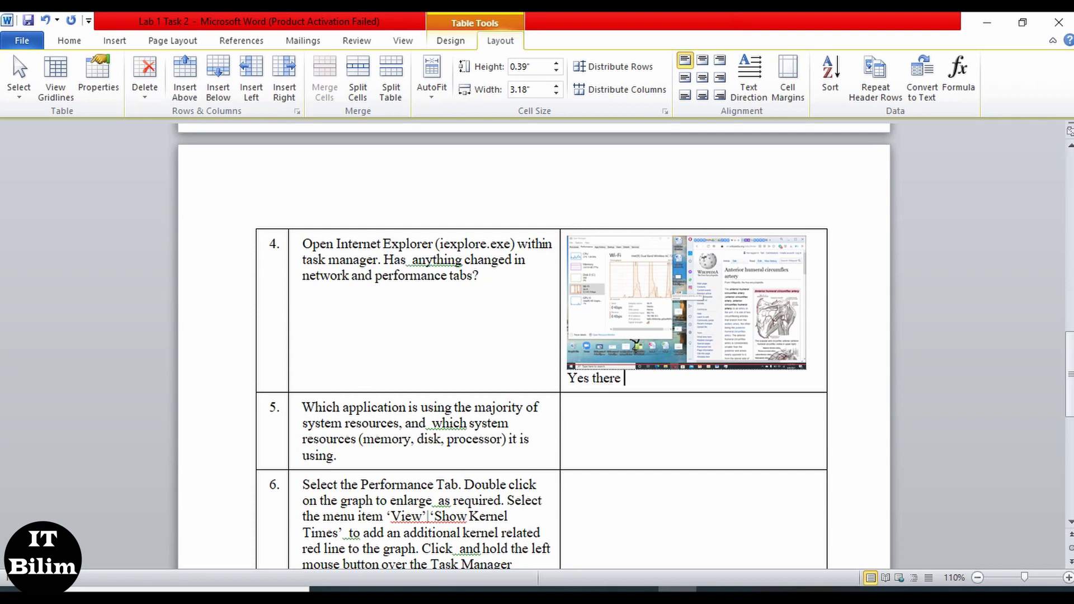
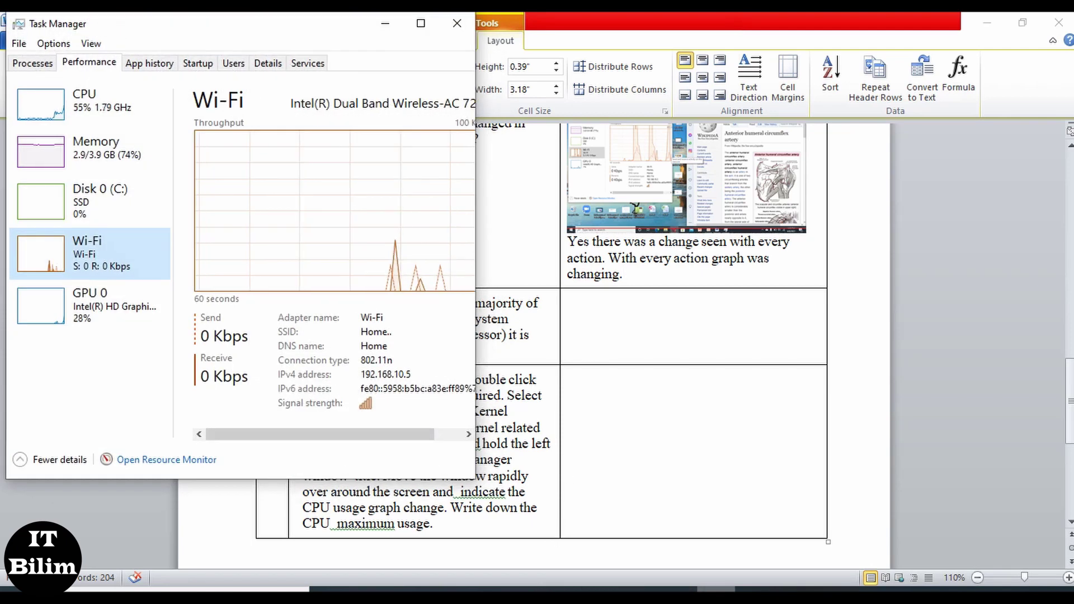
Show Task Manager's process list, widen its window to reveal the Network and GPU columns, and minimize it.
click(34, 63)
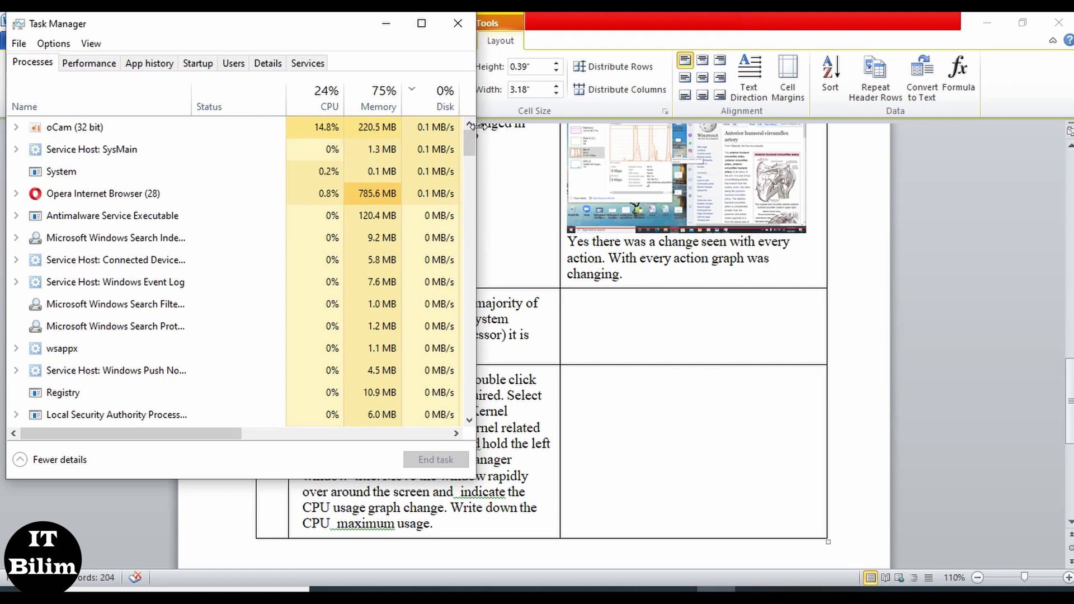
drag(475, 252, 571, 252)
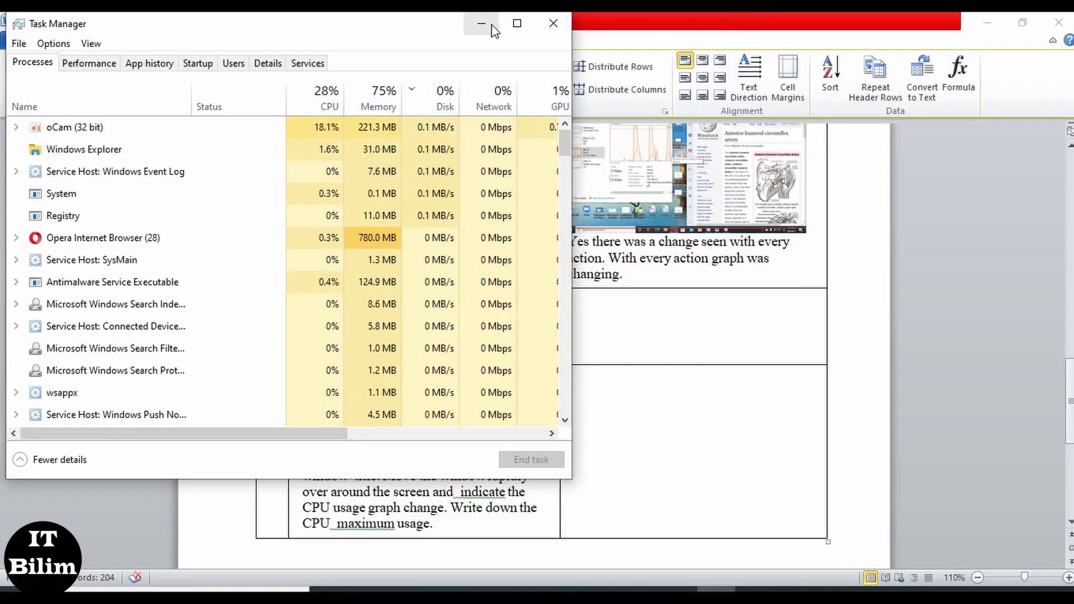
click(482, 24)
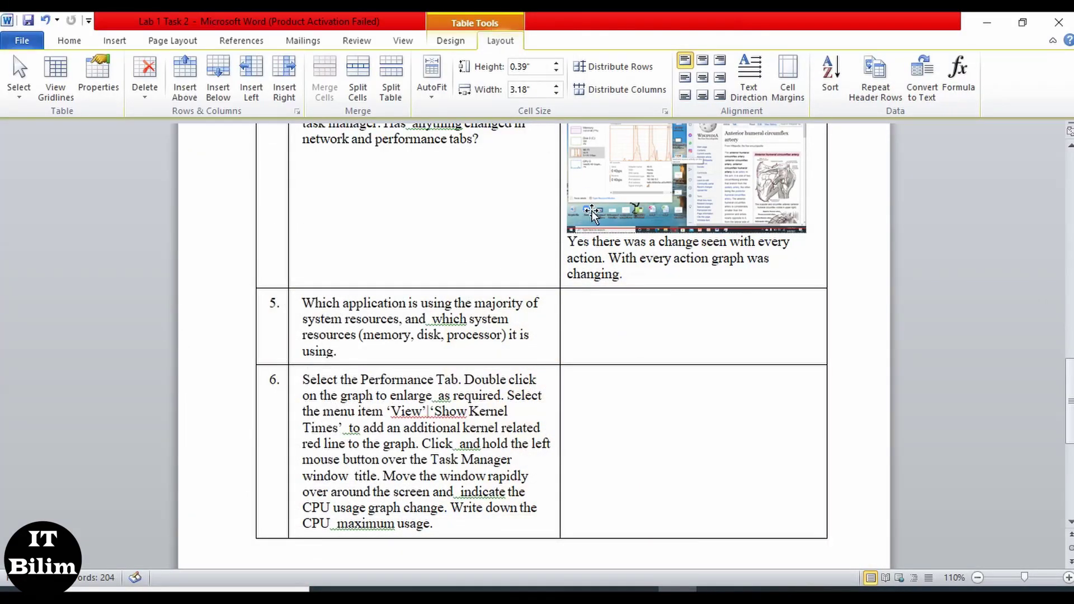
Paste the process list screenshot into the question 5 answer cell and shrink it to fit.
click(619, 301)
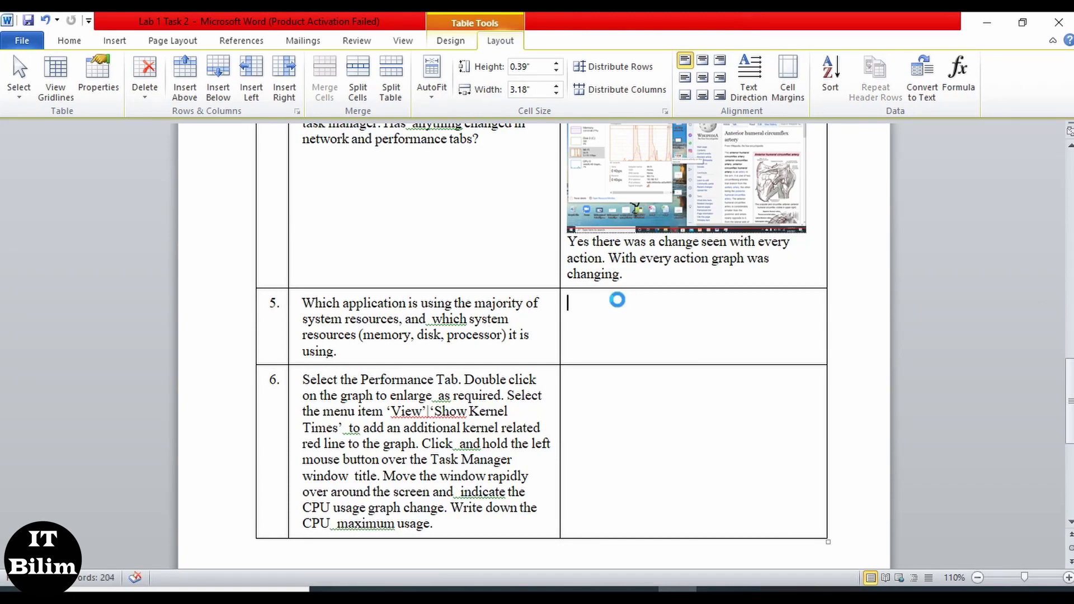
key(ctrl+v)
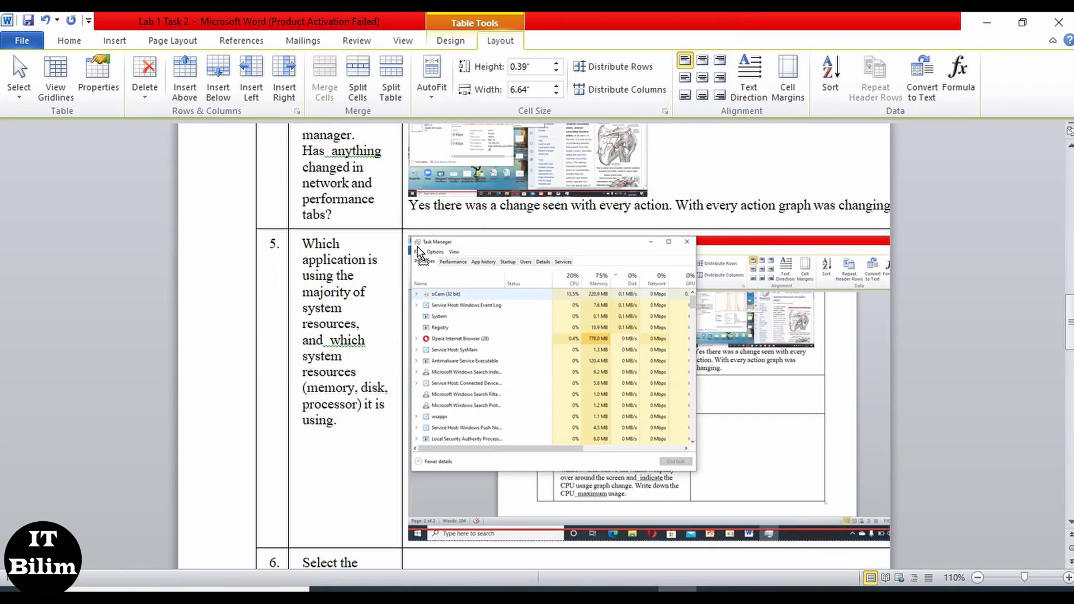
click(423, 256)
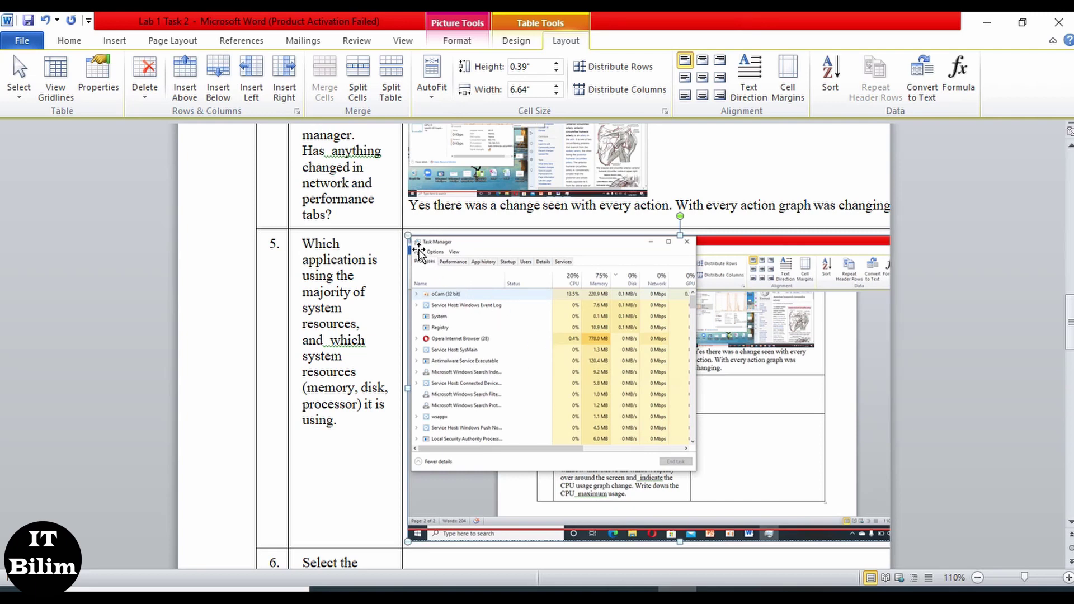
drag(407, 235, 743, 442)
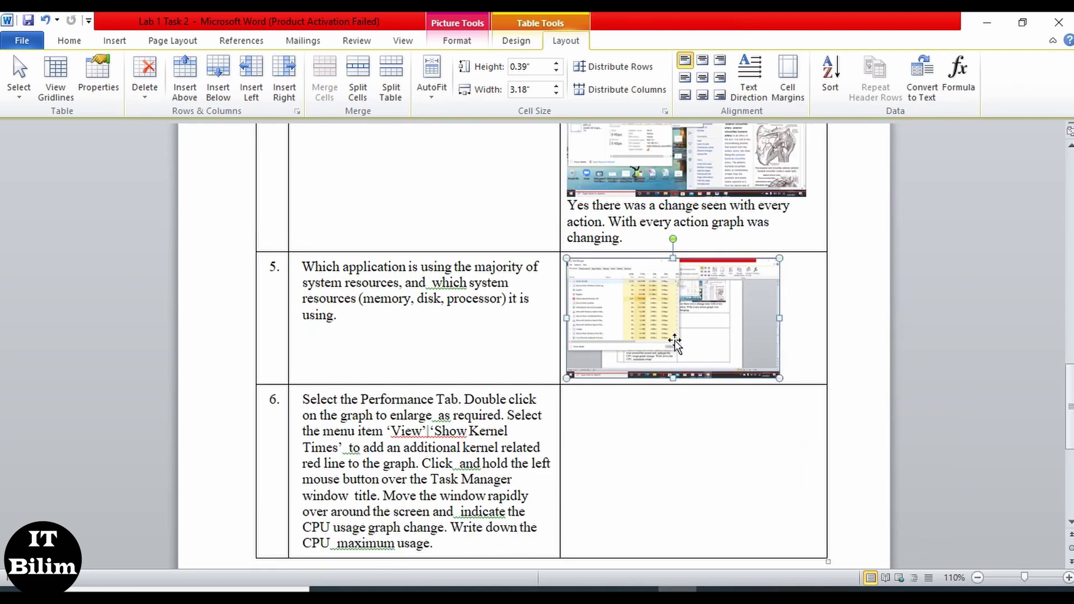
Below the question 5 screenshot, write "As we saw Ocam application is using the majority of system resources".
click(798, 340)
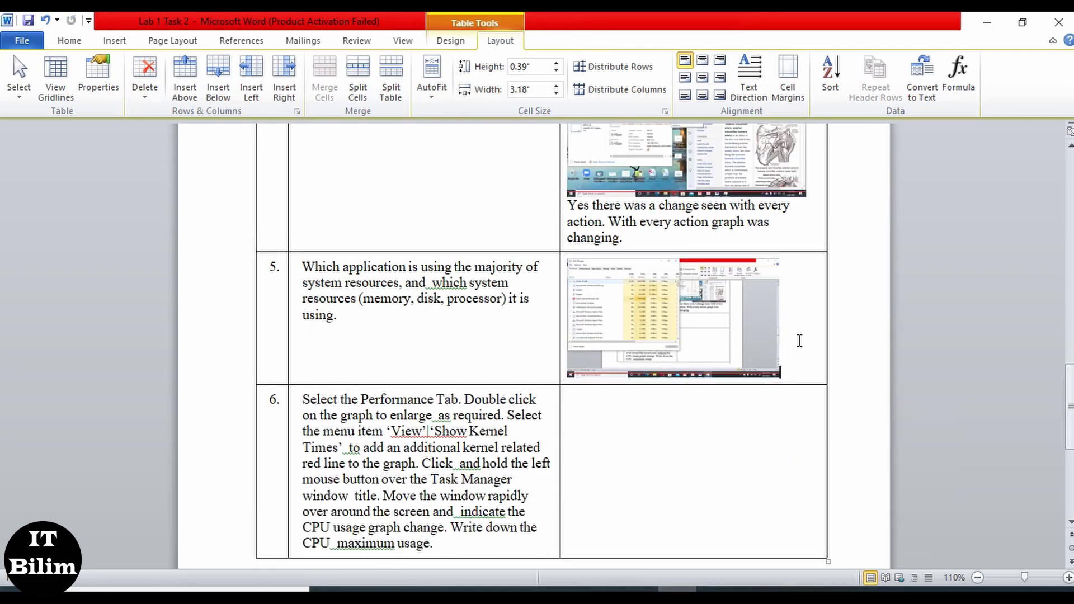
key(Return)
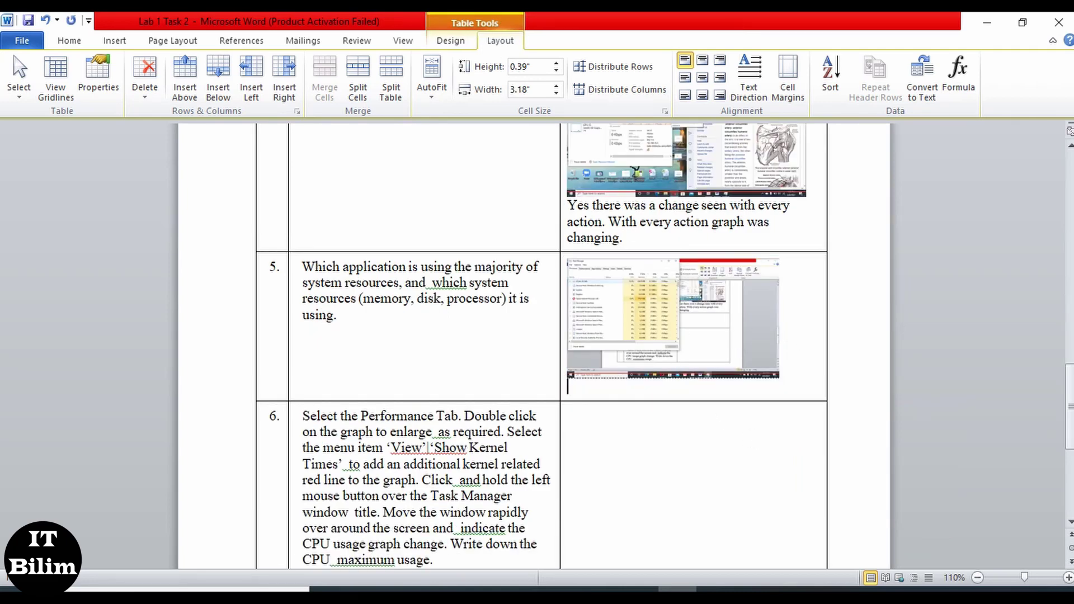
text(As we saw Ocam PP)
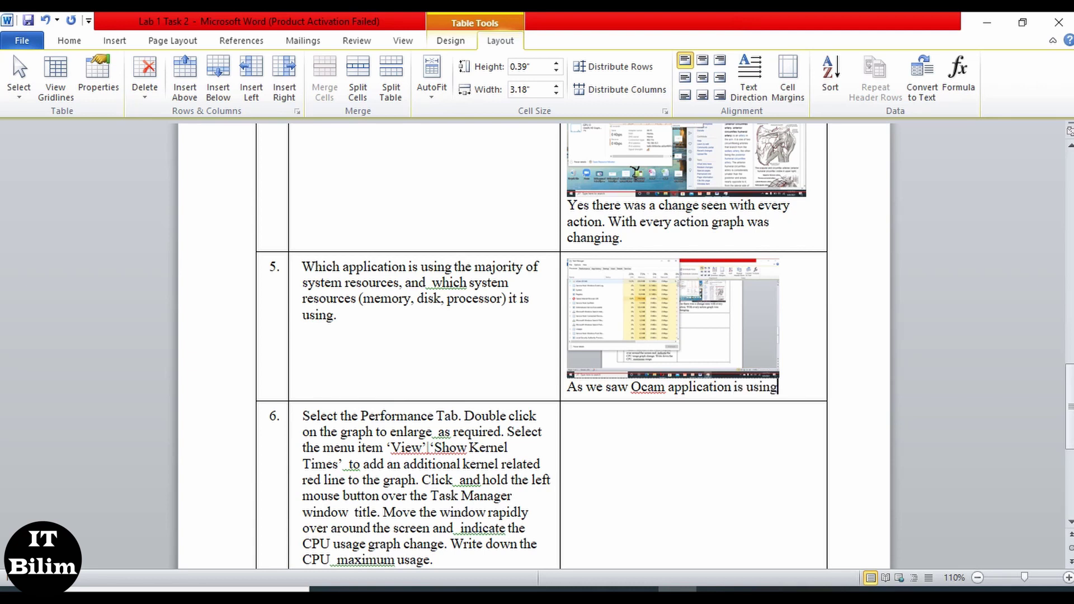
text(majorit)
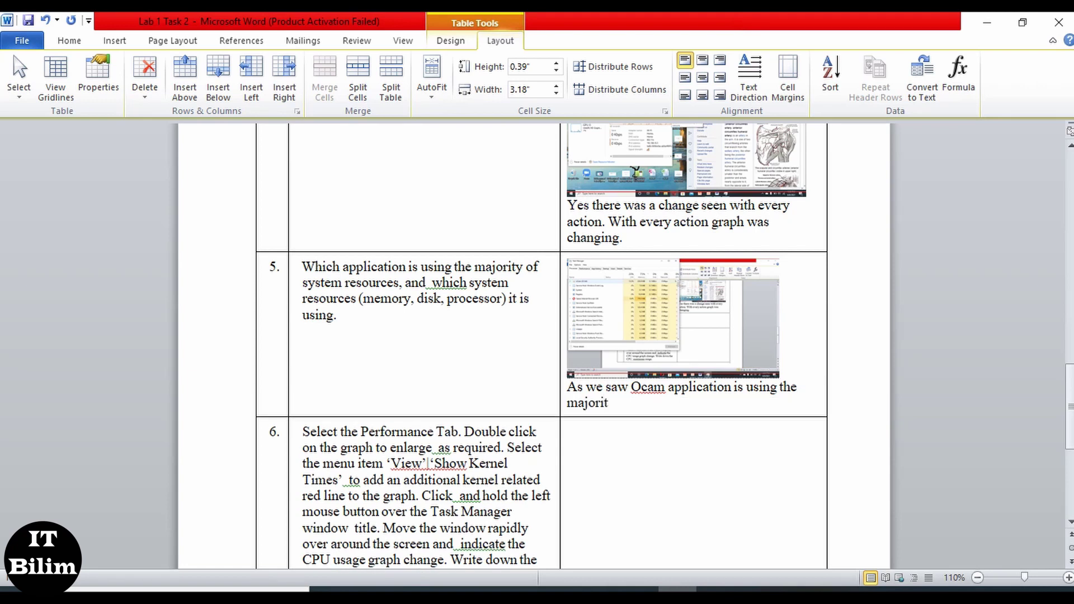
text(y of system resources)
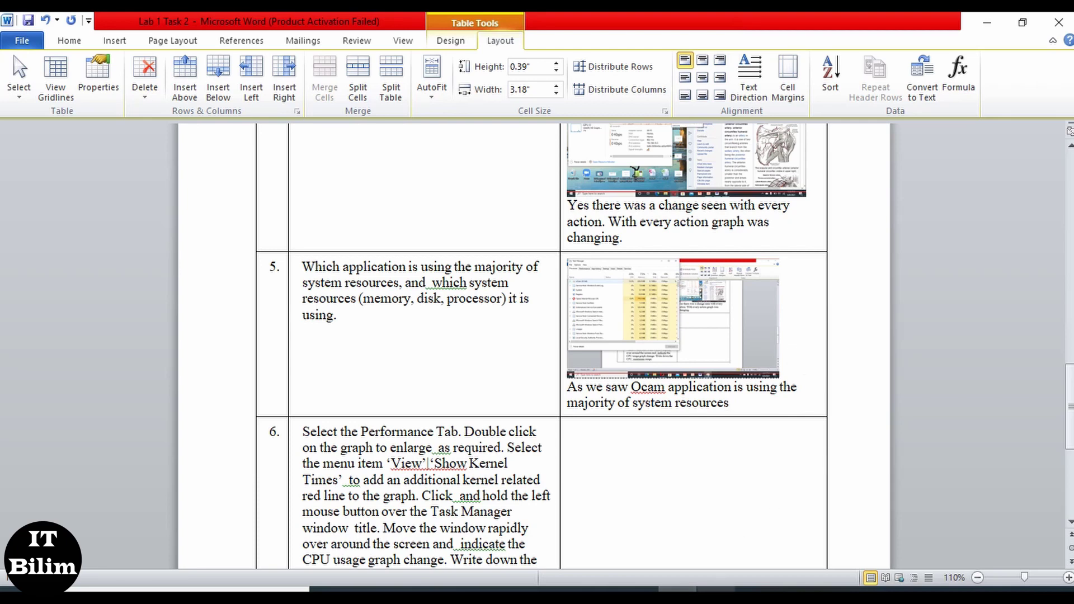
Recheck the process list in Task Manager, minimize it, and end the question 5 answer with a full stop.
click(684, 588)
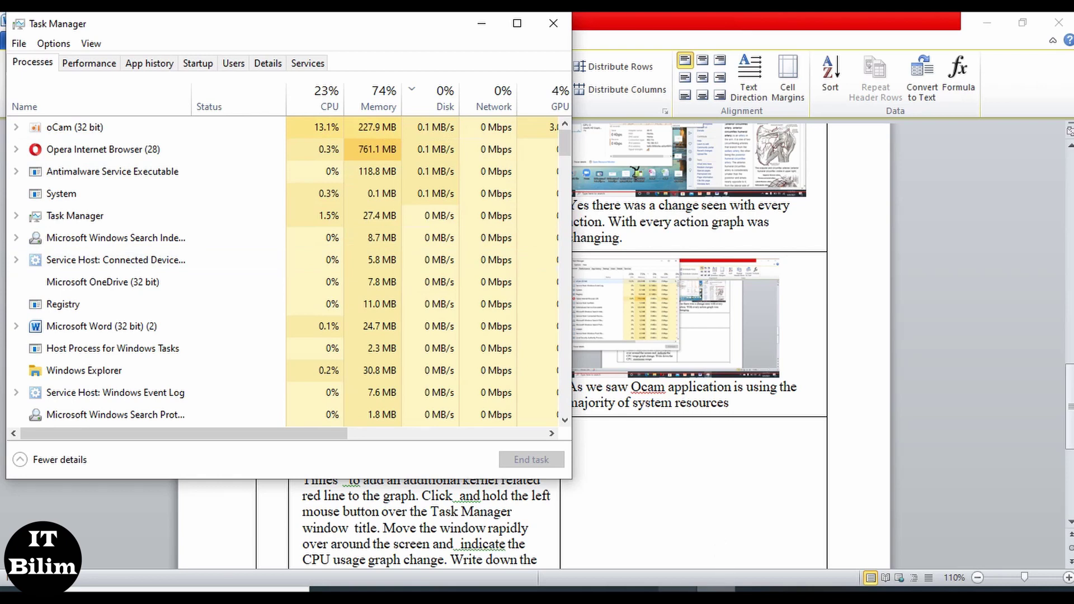
click(615, 447)
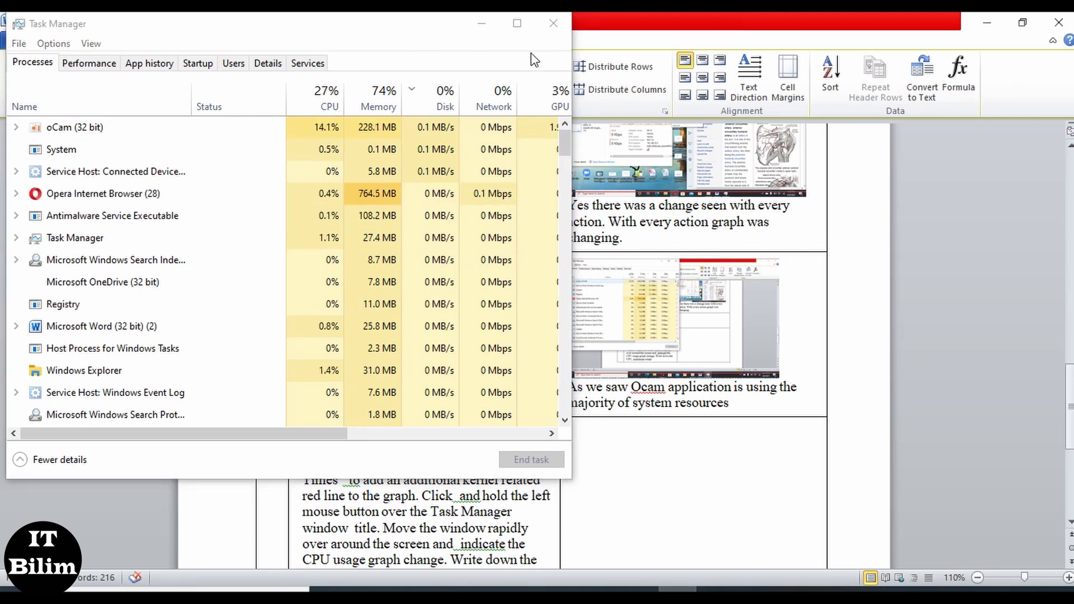
click(491, 23)
click(491, 22)
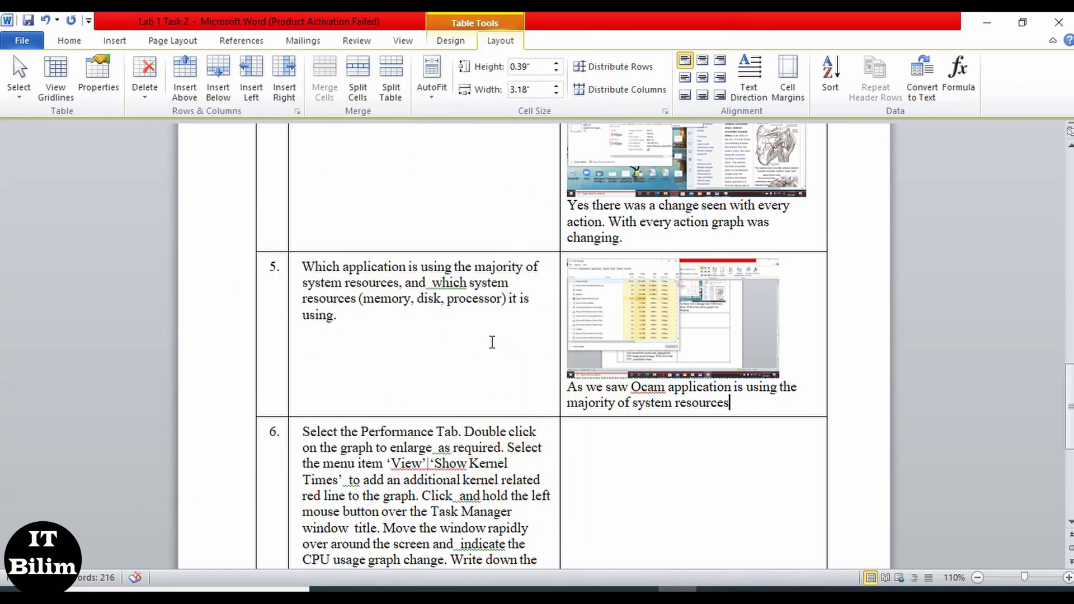
scroll(474, 408, down, 2)
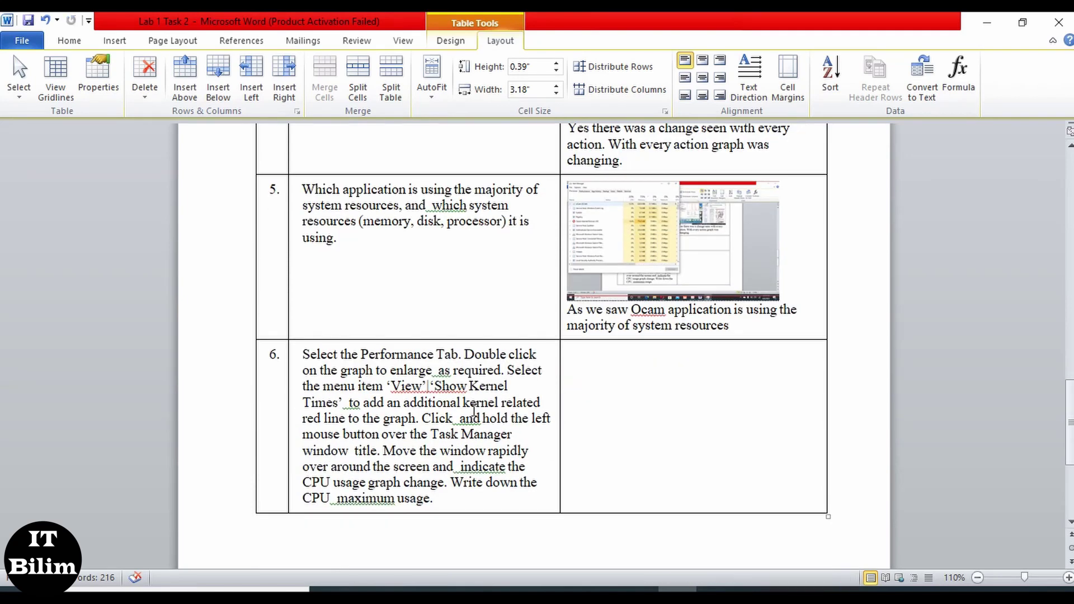
text(.)
Bring up the CPU performance graph in Task Manager and switch it to the graph-only view.
click(696, 588)
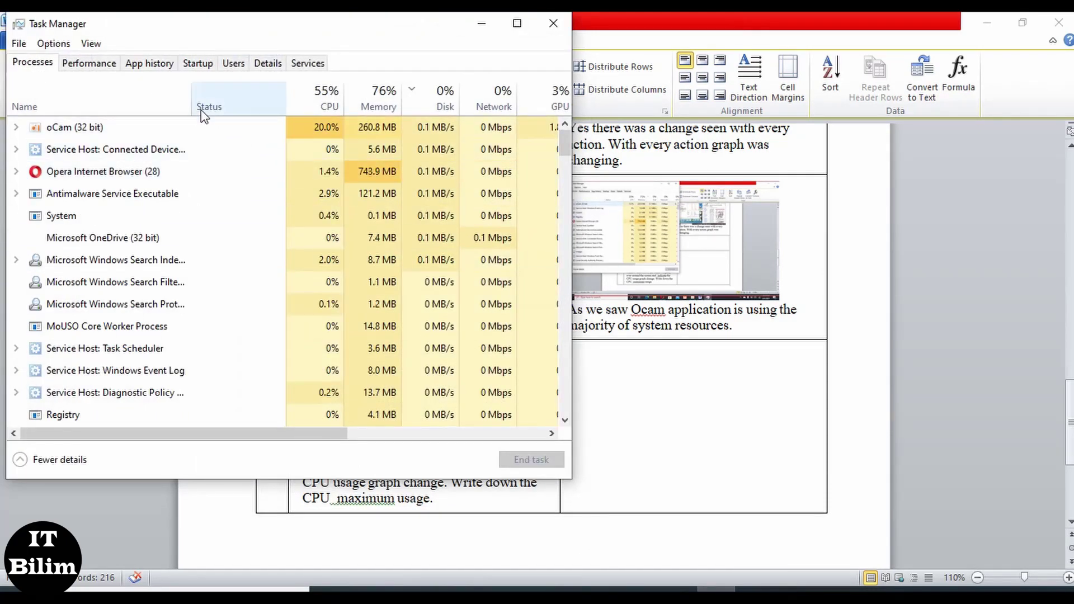
click(107, 67)
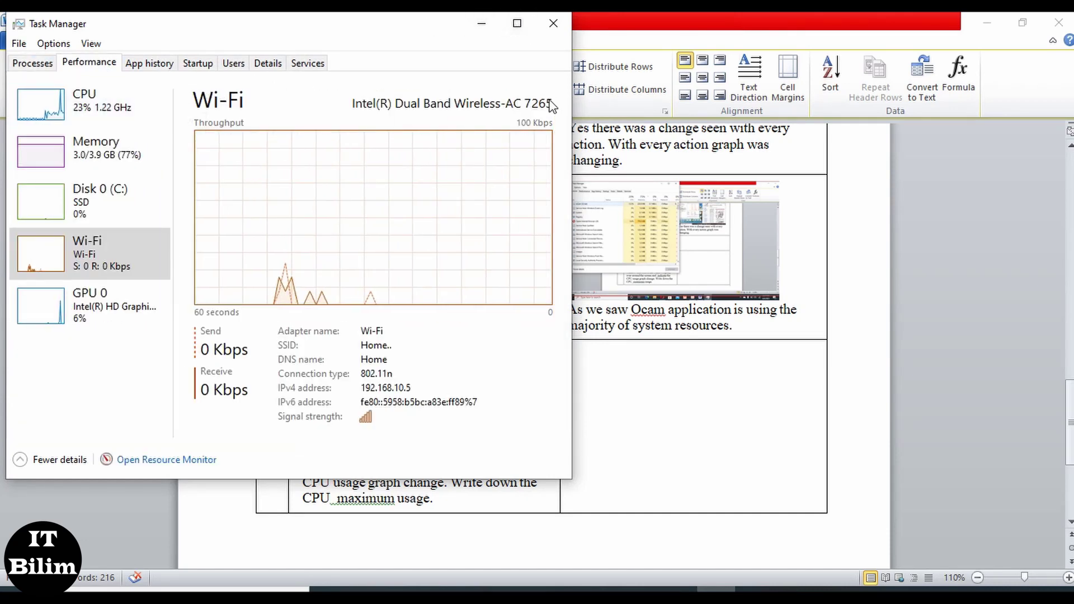
double_click(98, 104)
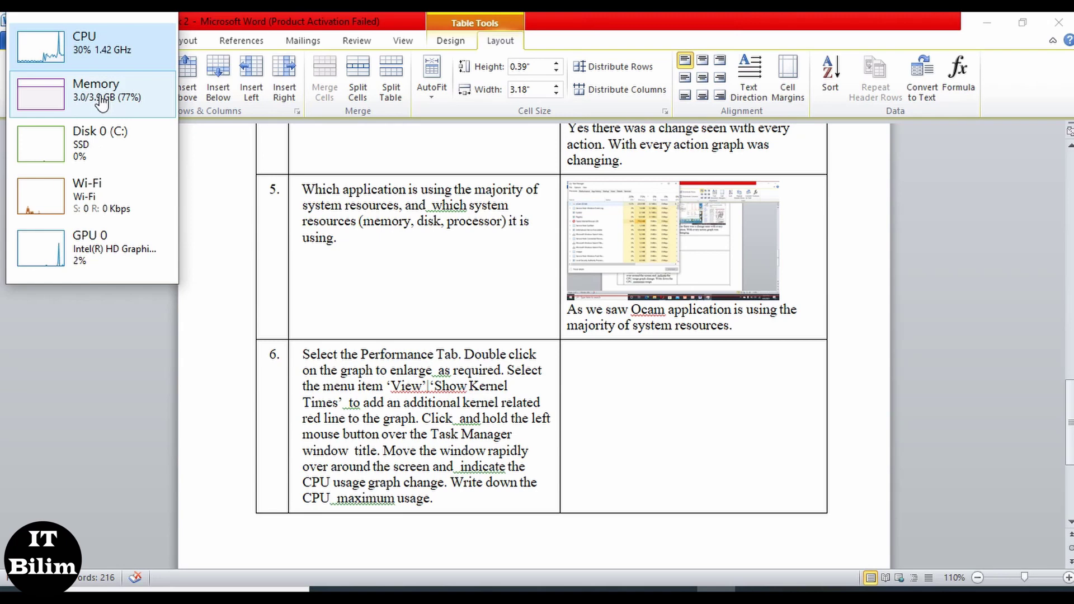
double_click(92, 34)
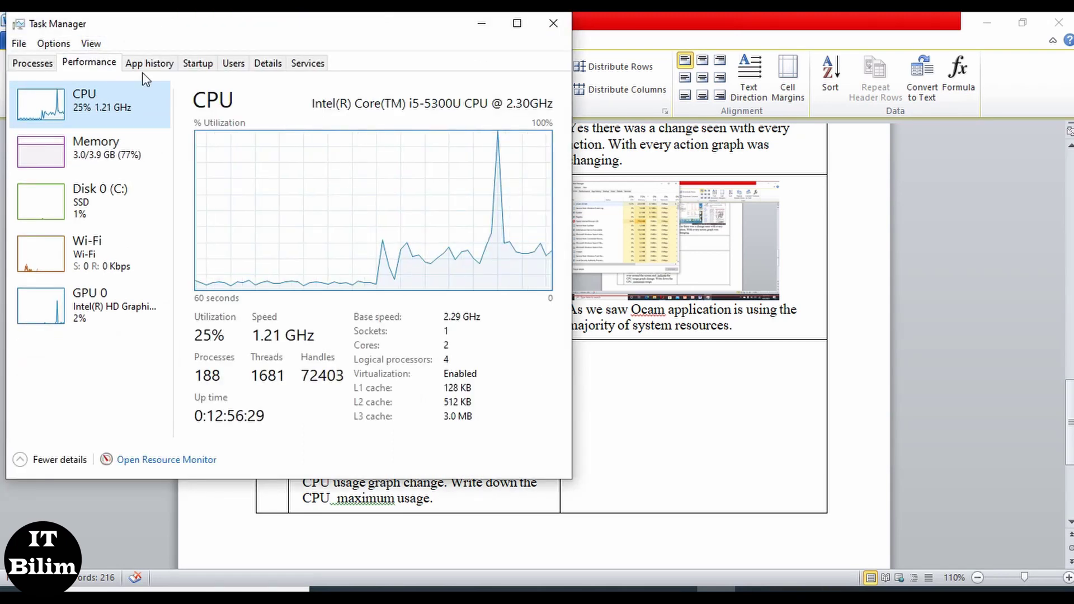
double_click(349, 193)
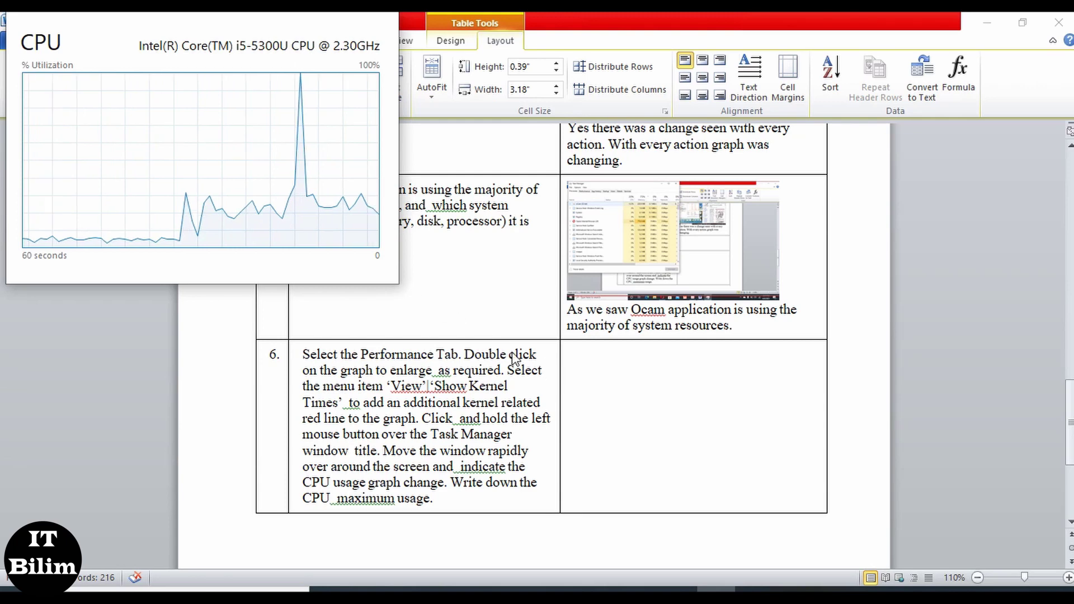
Make the graph-only window slightly smaller, restore the full Task Manager view, and check the Memory graph before returning to CPU.
drag(397, 287, 361, 268)
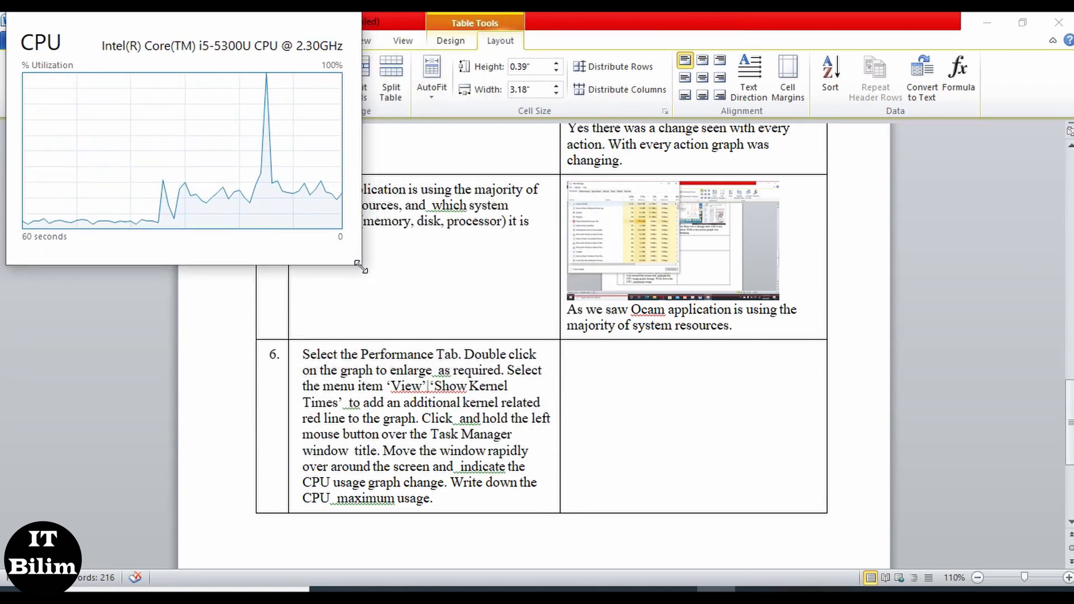
double_click(219, 166)
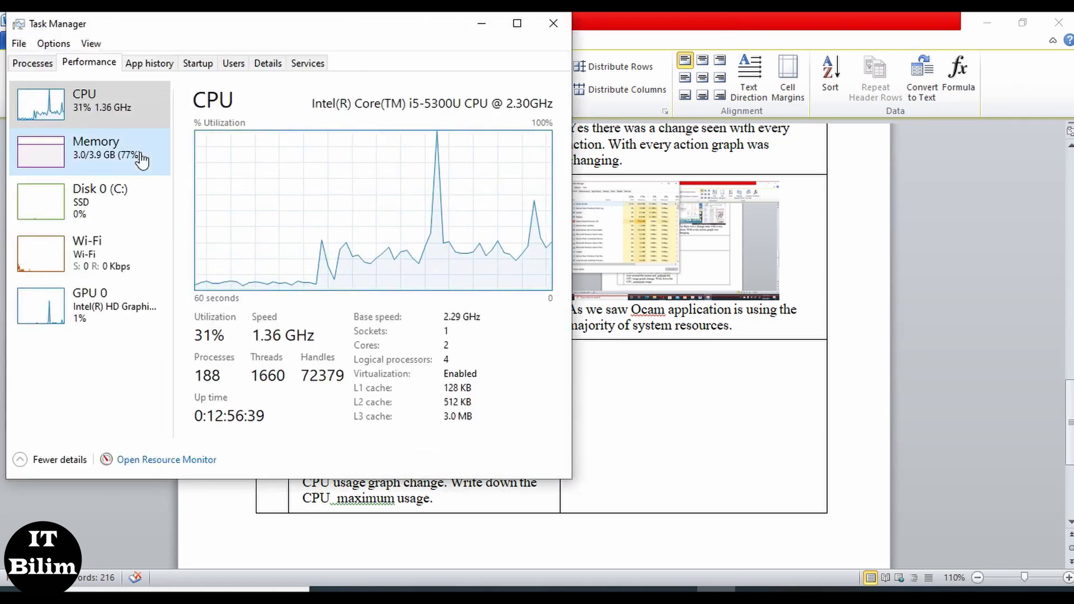
double_click(98, 150)
double_click(119, 102)
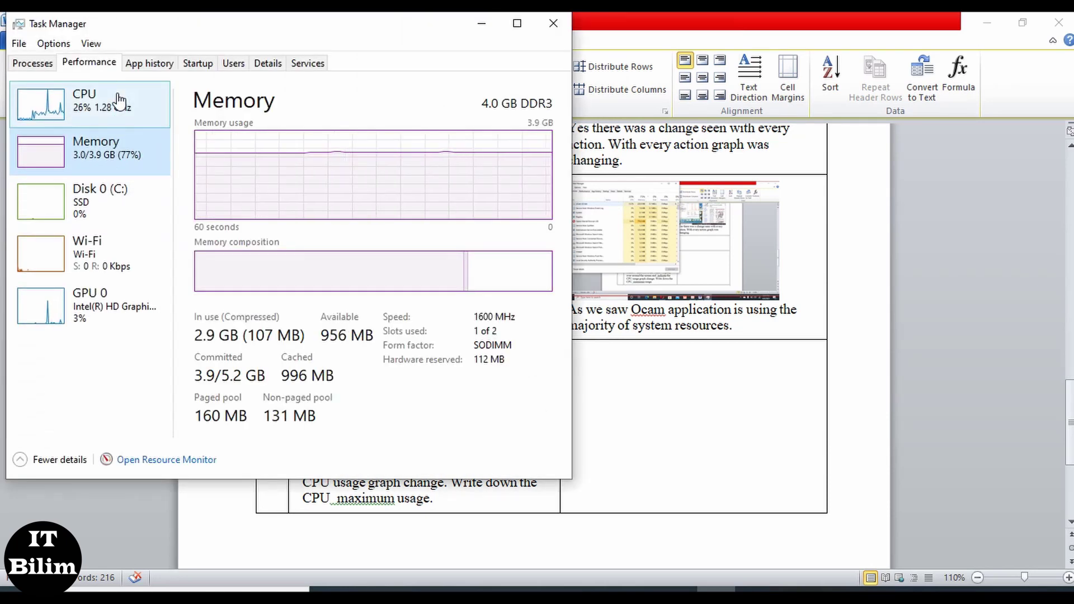
Check the Memory graph on its own, and show the Wi-Fi throughput graph in an enlarged graph-only window.
double_click(221, 163)
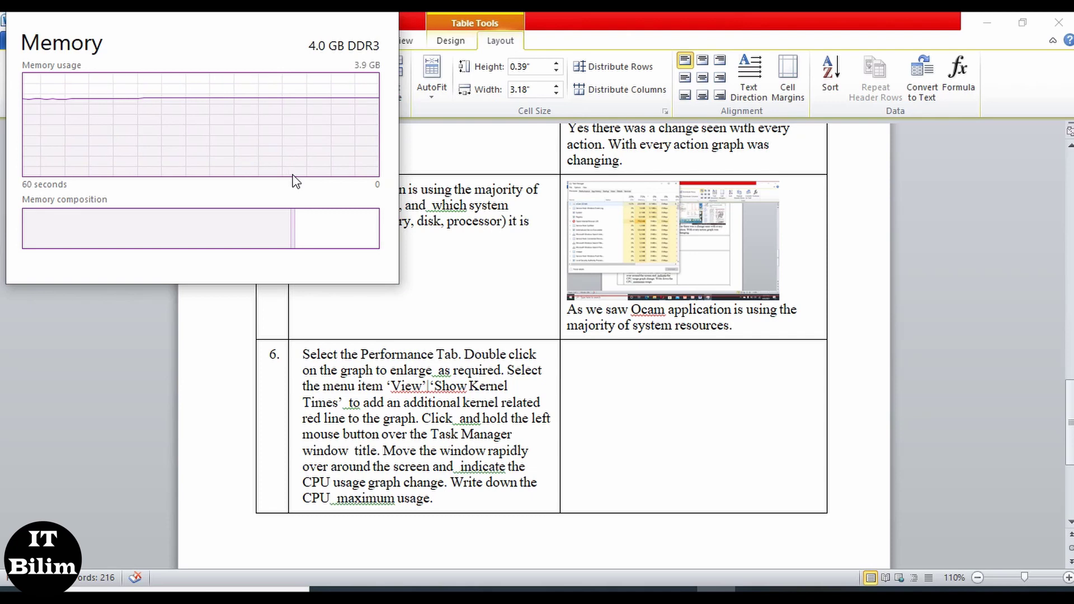
double_click(200, 146)
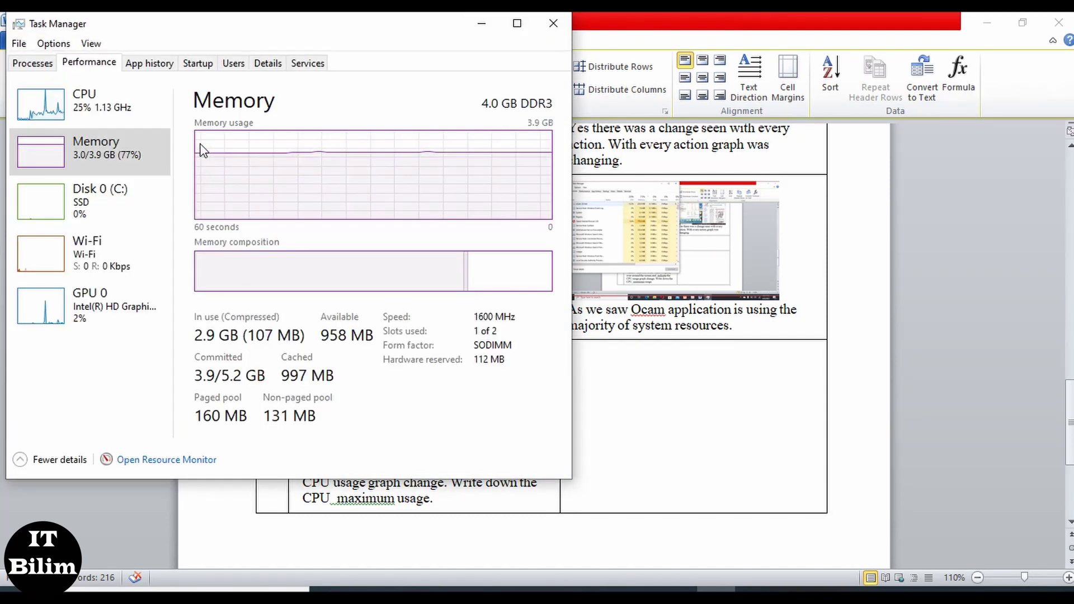
double_click(128, 234)
double_click(94, 204)
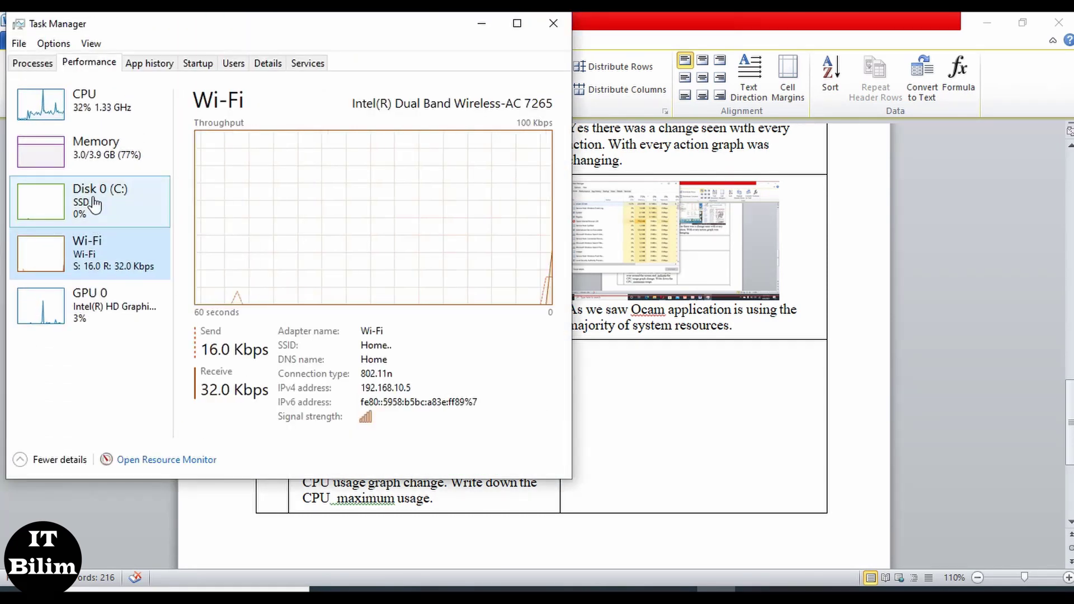
double_click(496, 292)
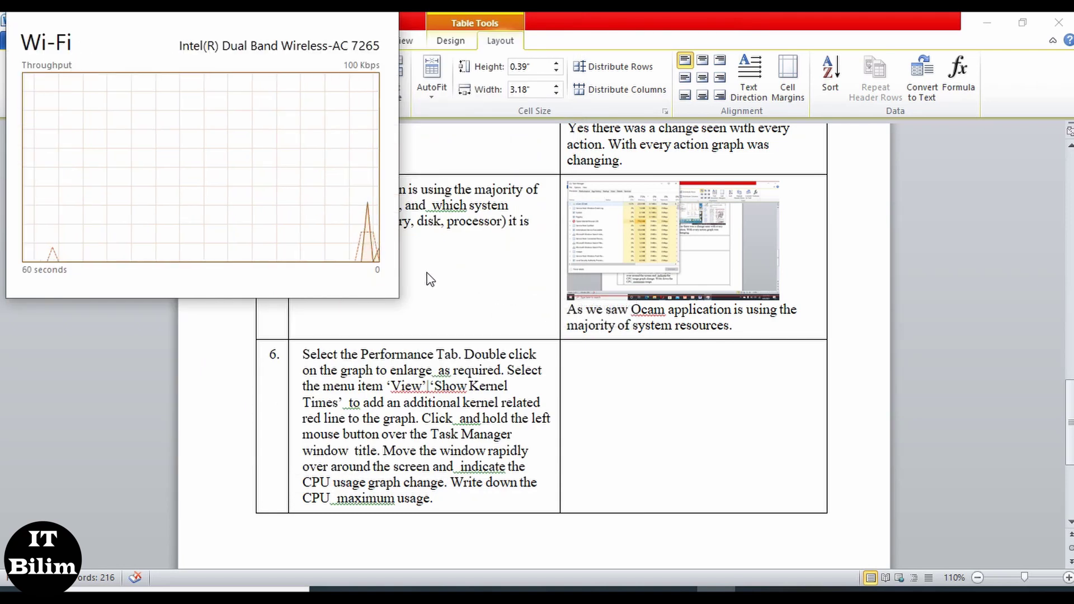
drag(398, 297, 589, 416)
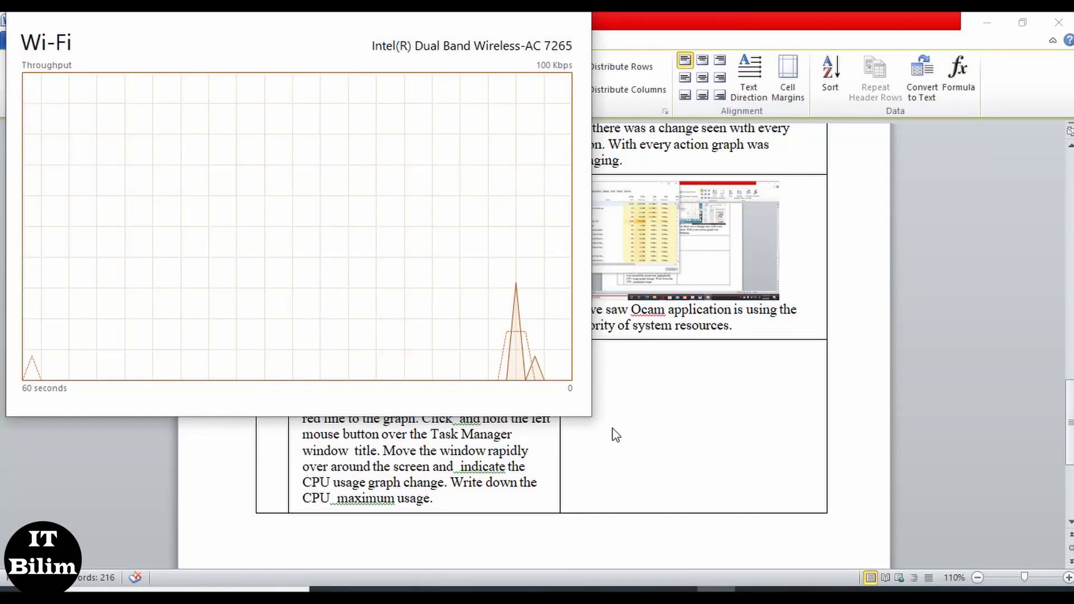
Paste the screenshot of the enlarged Wi-Fi graph into the question 6 answer cell, and restore and minimize the full Task Manager window.
click(647, 440)
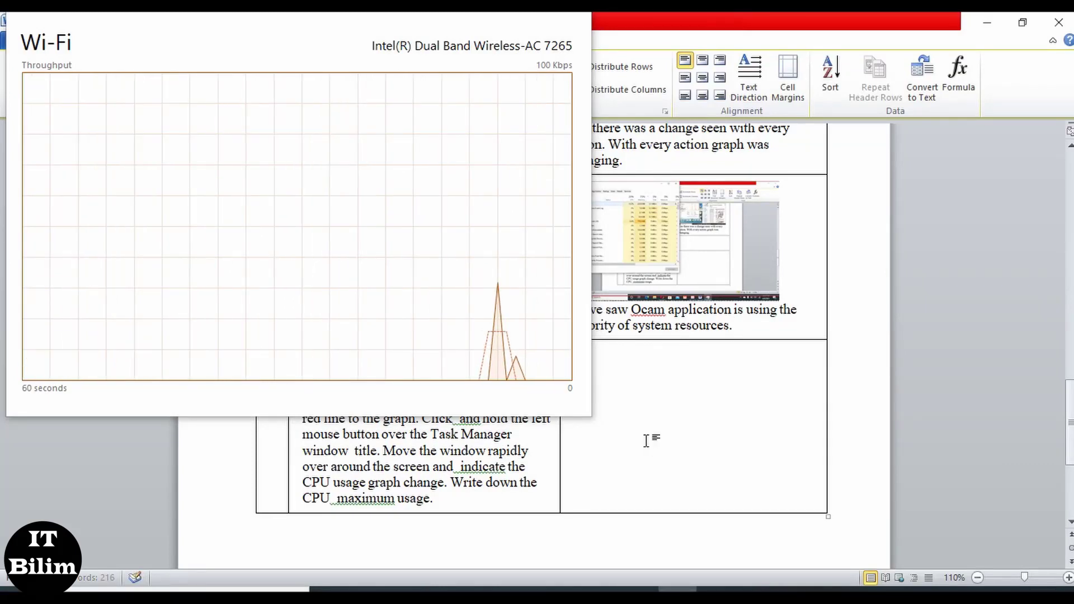
key(ctrl+v)
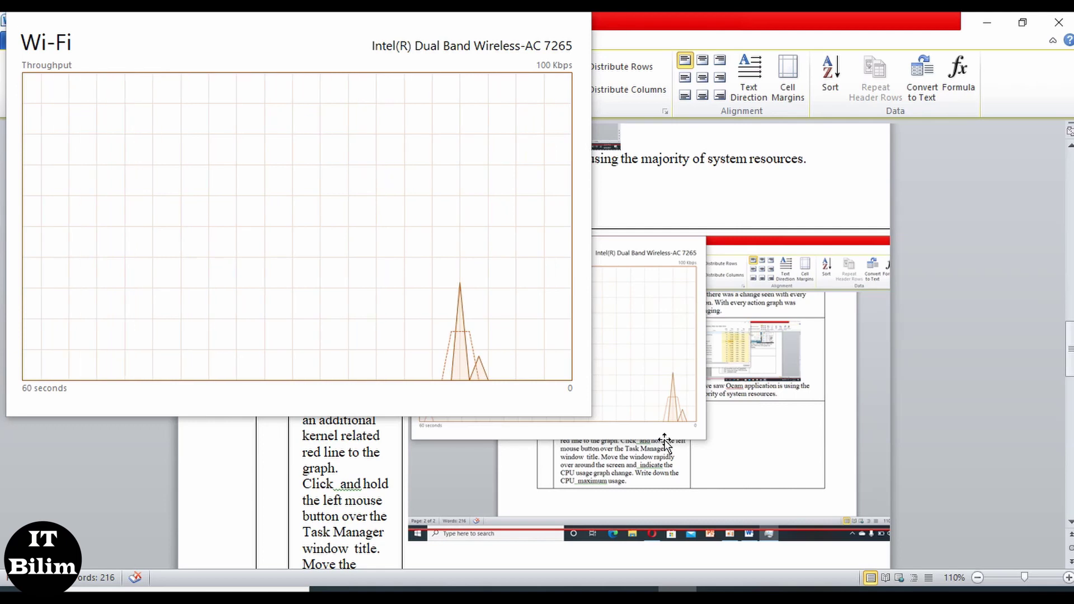
click(561, 267)
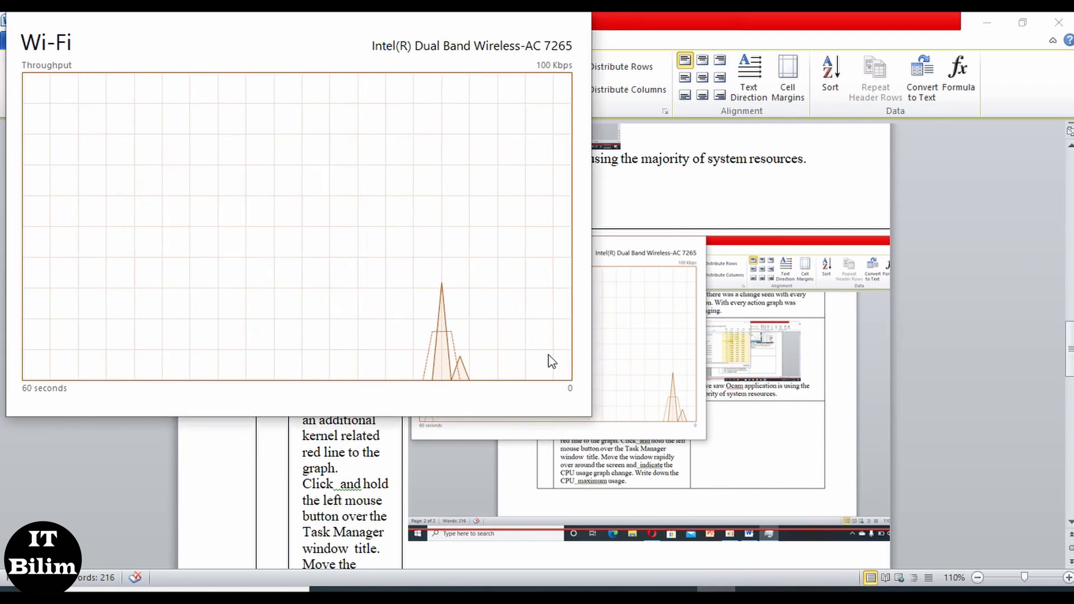
double_click(523, 85)
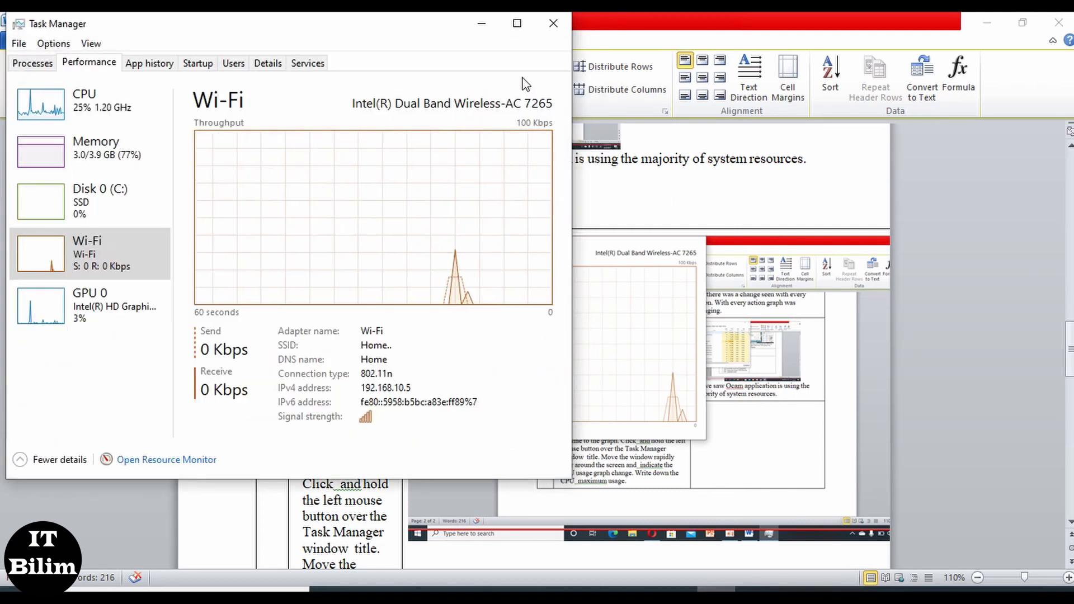
click(484, 18)
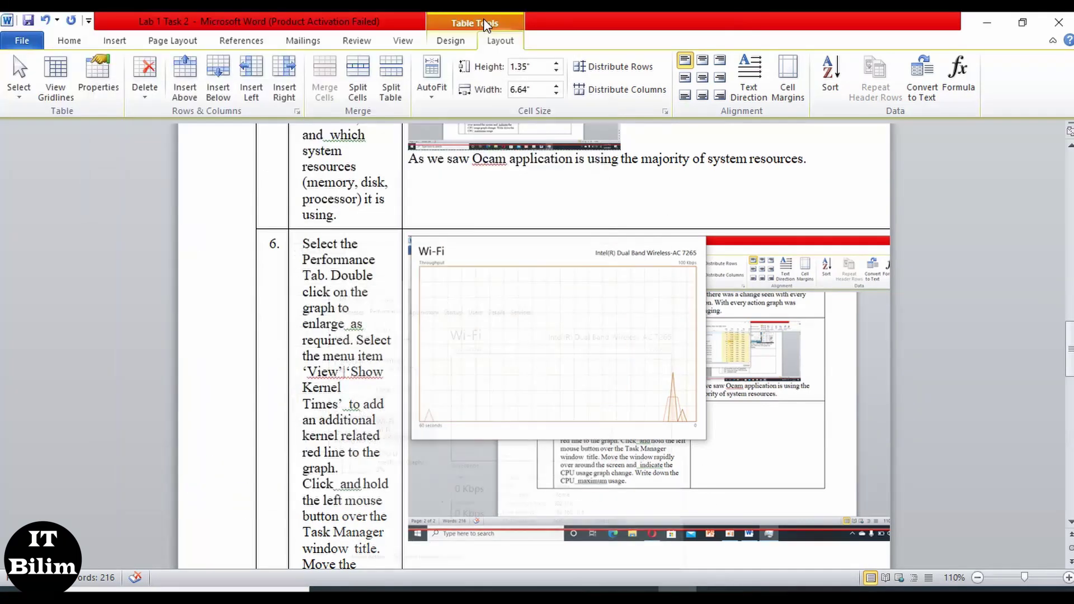
Shrink the pasted Wi-Fi screenshot to fit the question 6 answer cell and start a new line below it.
click(442, 263)
drag(407, 237, 724, 479)
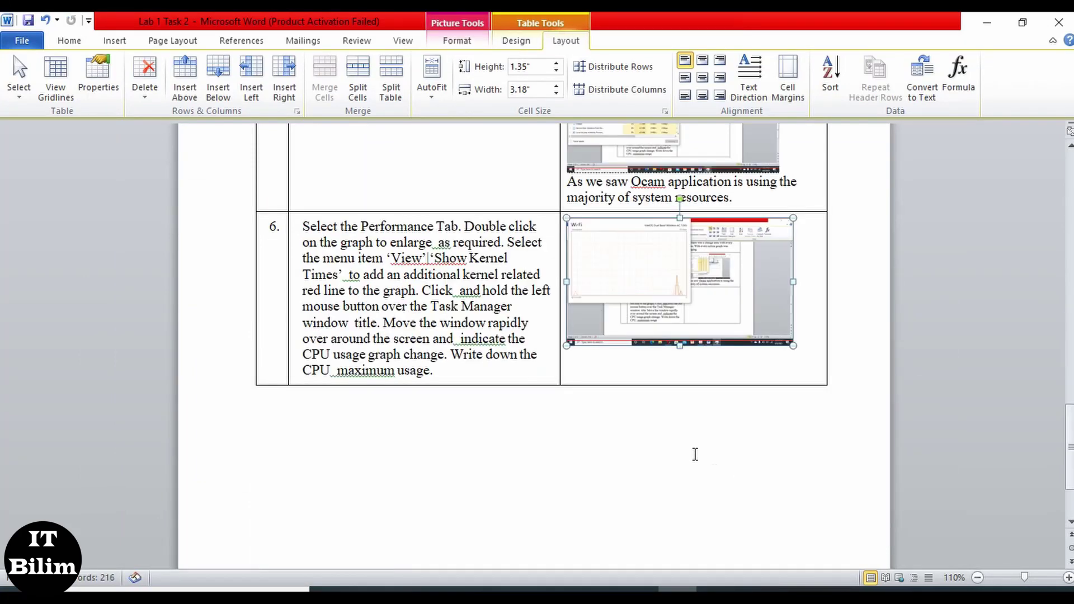
click(810, 338)
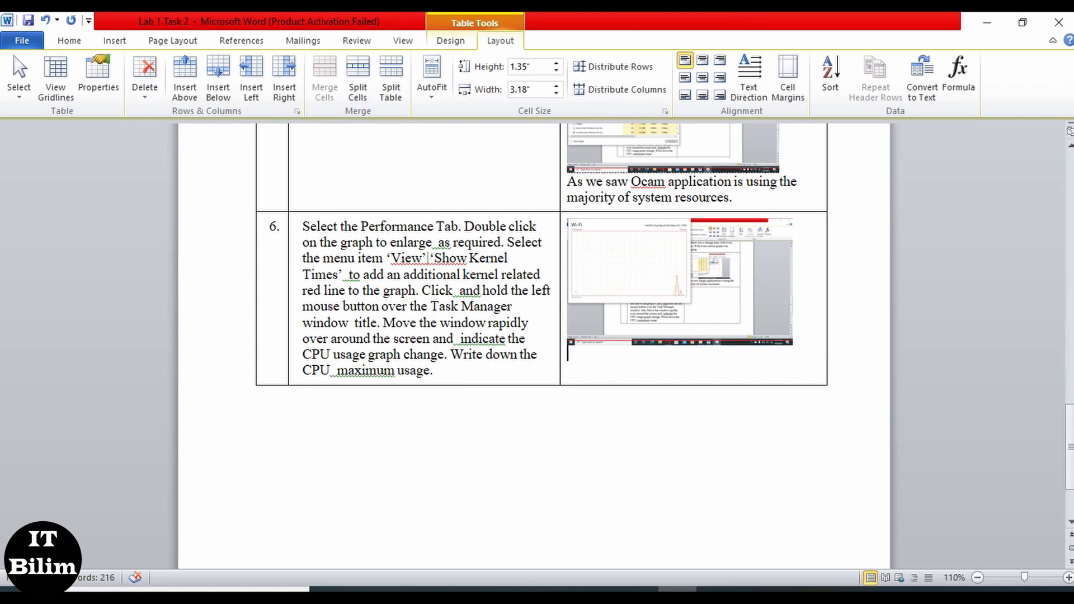
key(Return)
Bring Task Manager back and examine the CPU graph, the process list, and the Disk 0 (C:) performance in summary and full view.
click(716, 589)
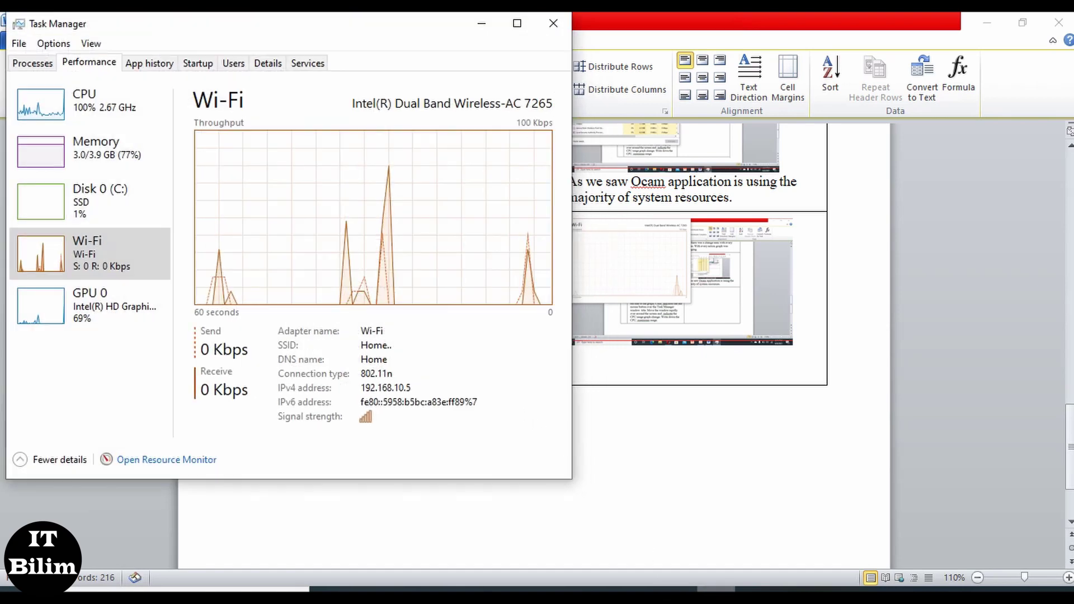
click(100, 127)
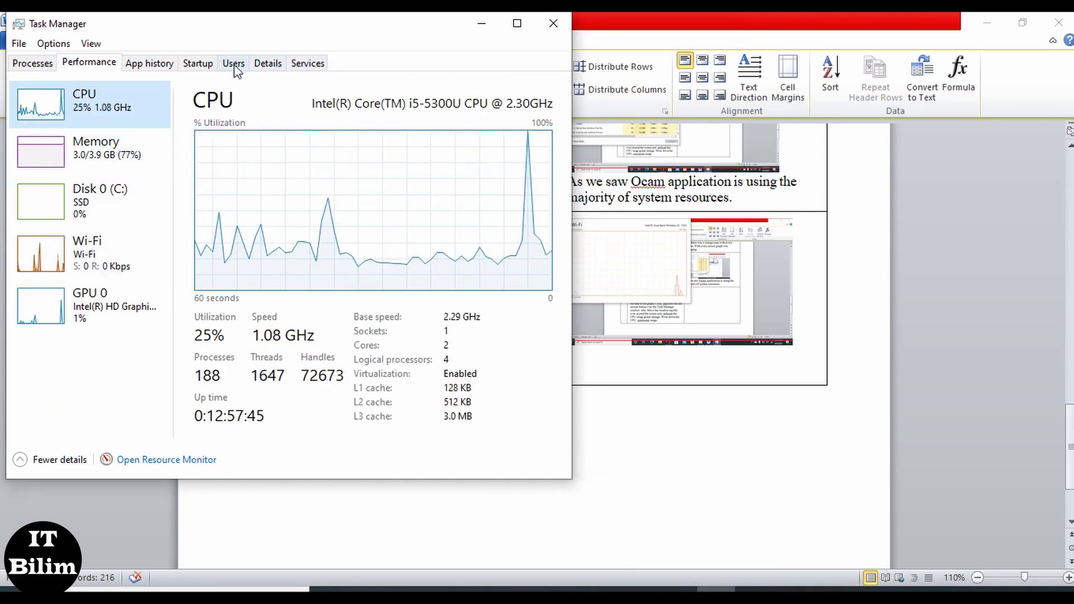
click(48, 66)
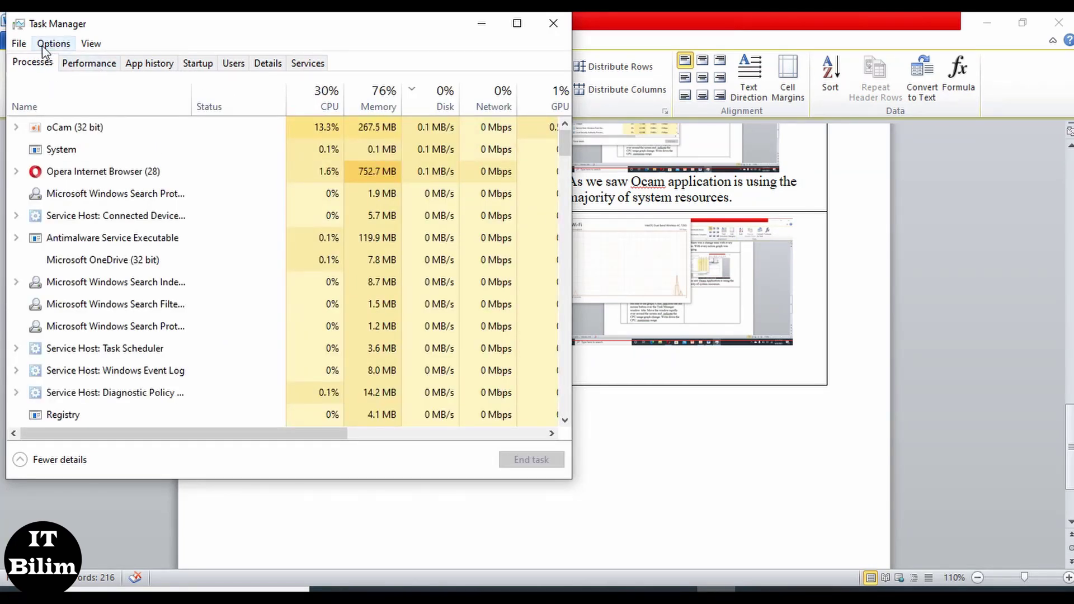
click(78, 63)
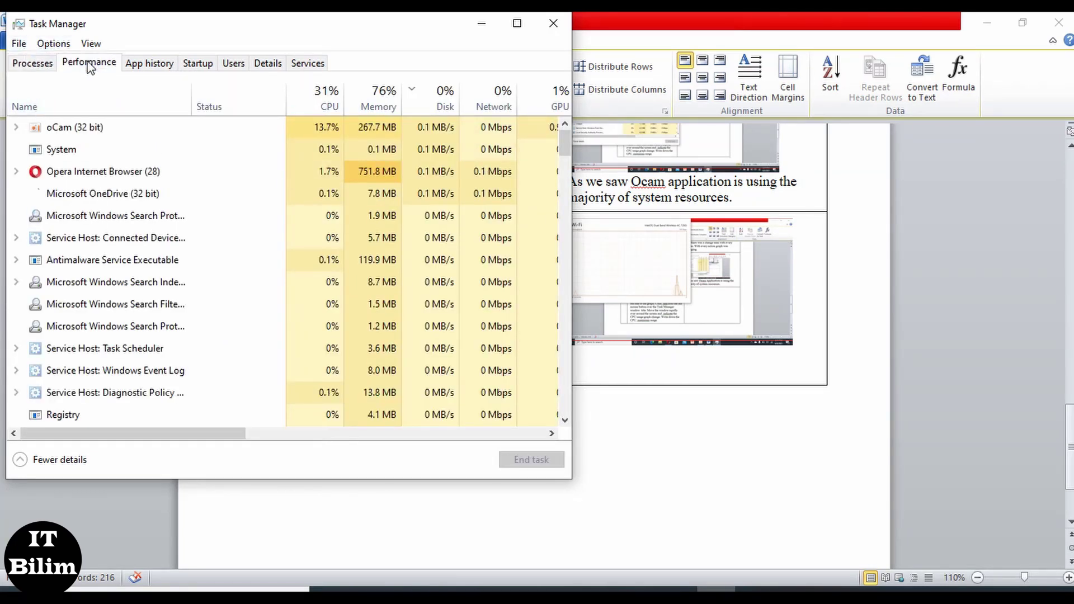
double_click(107, 195)
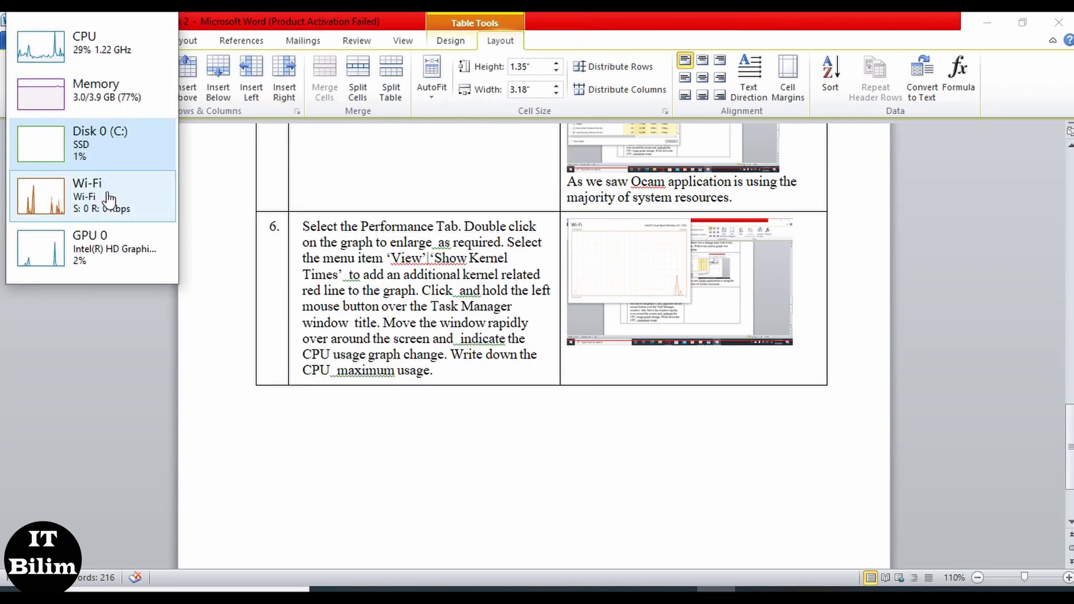
double_click(92, 143)
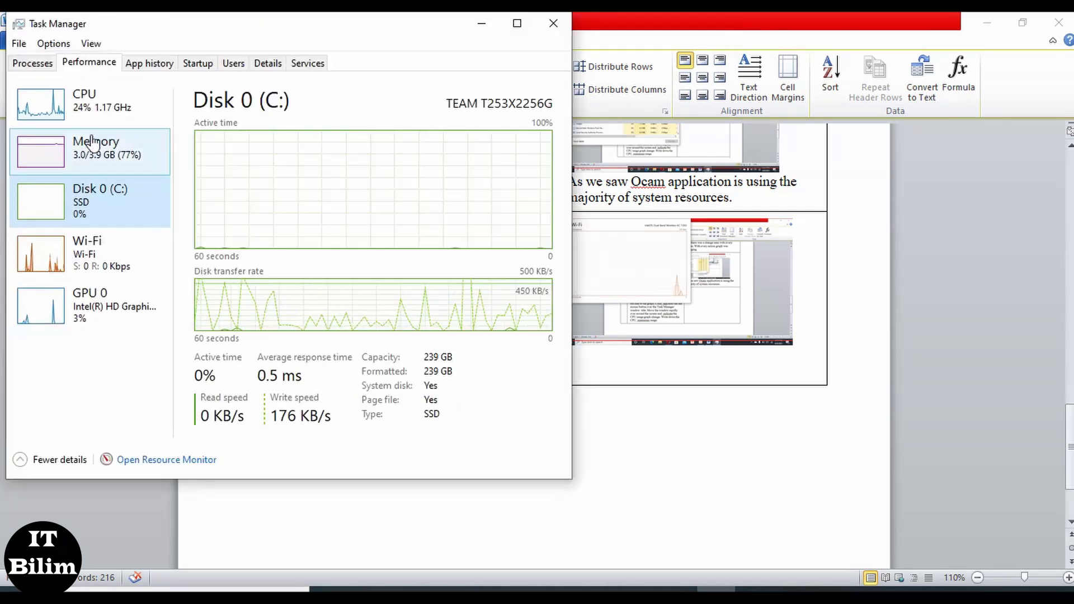
Open Resource Monitor from Task Manager, minimize Task Manager, and move the Resource Monitor window around the screen.
click(157, 460)
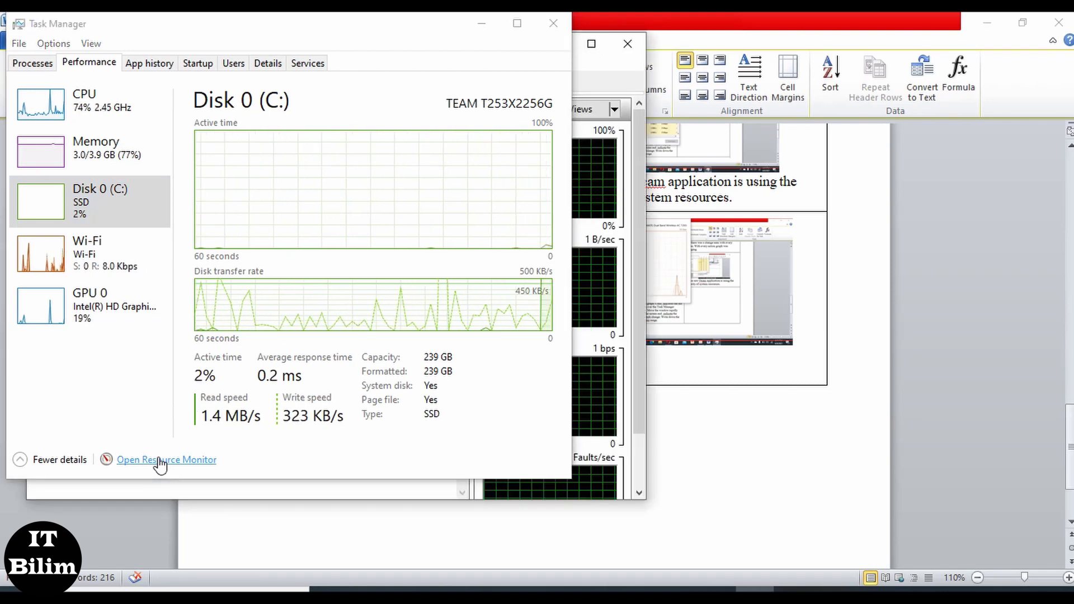
click(477, 29)
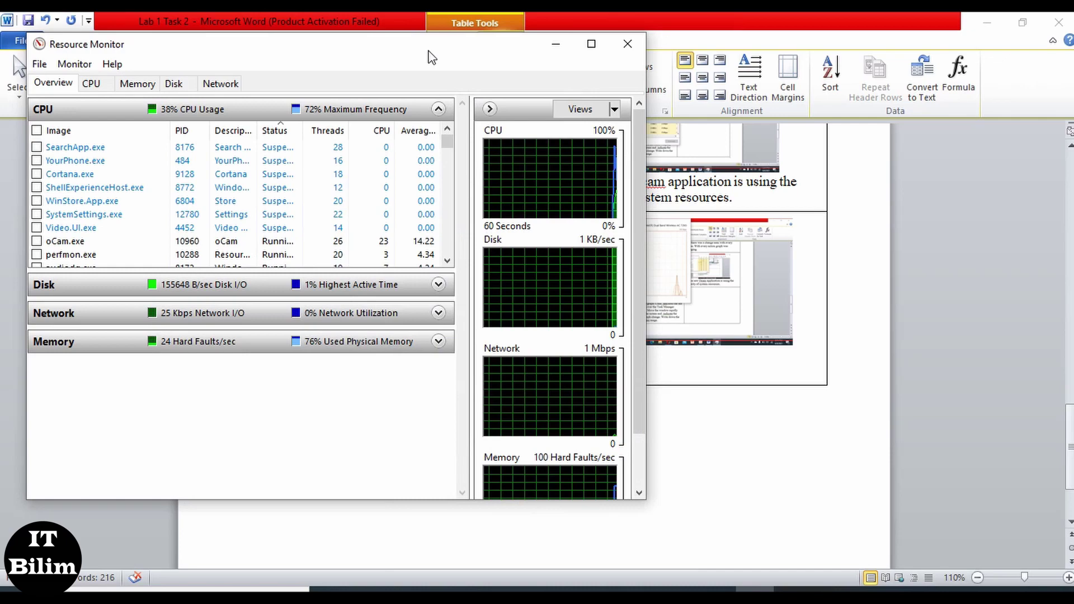
drag(432, 54, 607, 95)
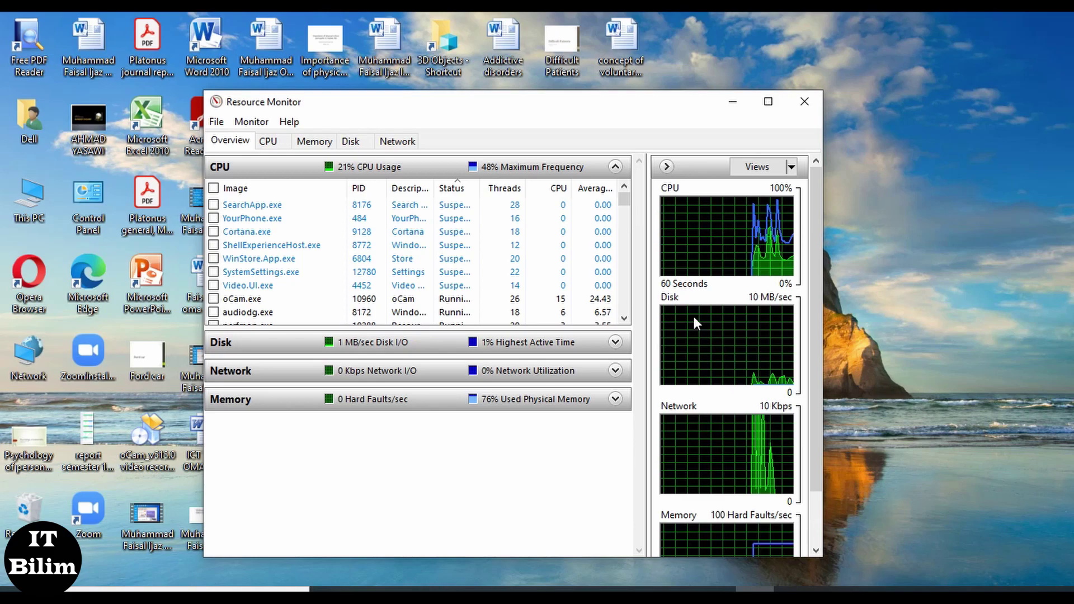
drag(583, 104, 616, 43)
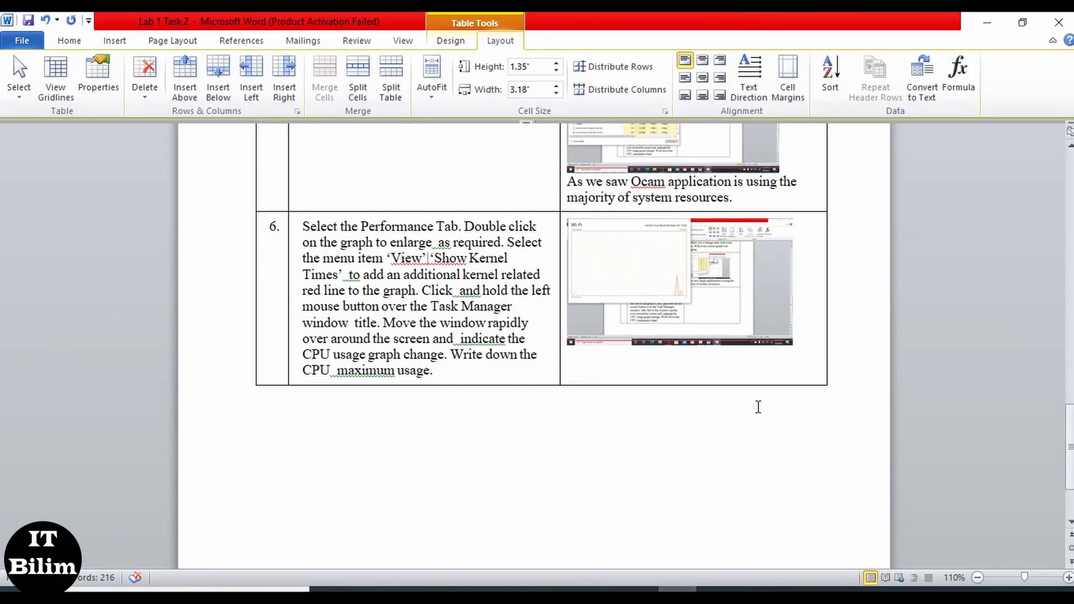
Paste the Resource Monitor screenshot below the Wi-Fi screenshot in the question 6 answer and shrink it to fit the cell.
key(ctrl+v)
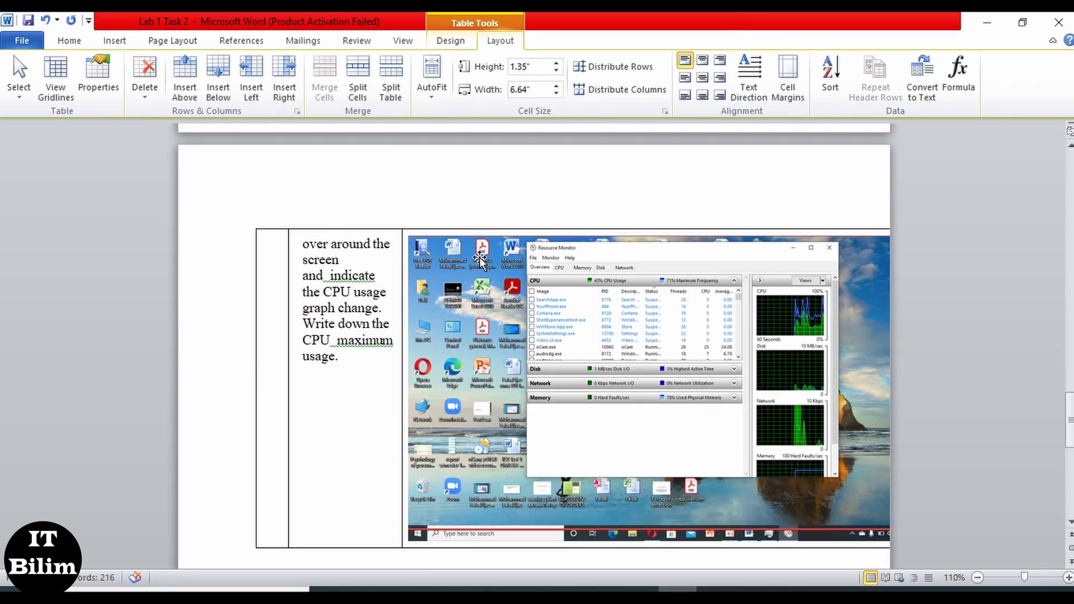
click(422, 251)
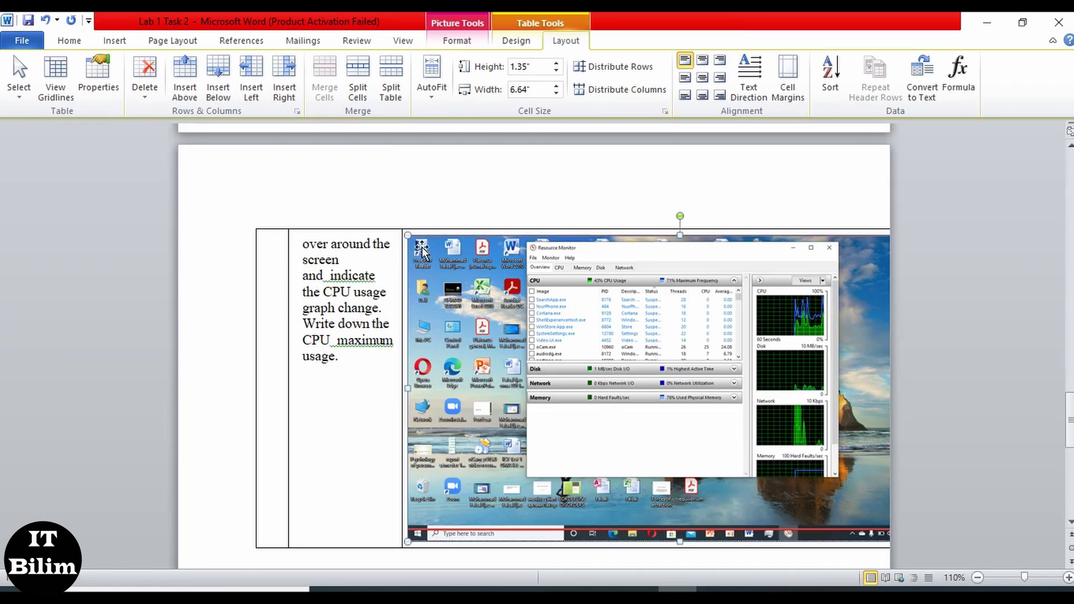
drag(408, 234, 737, 520)
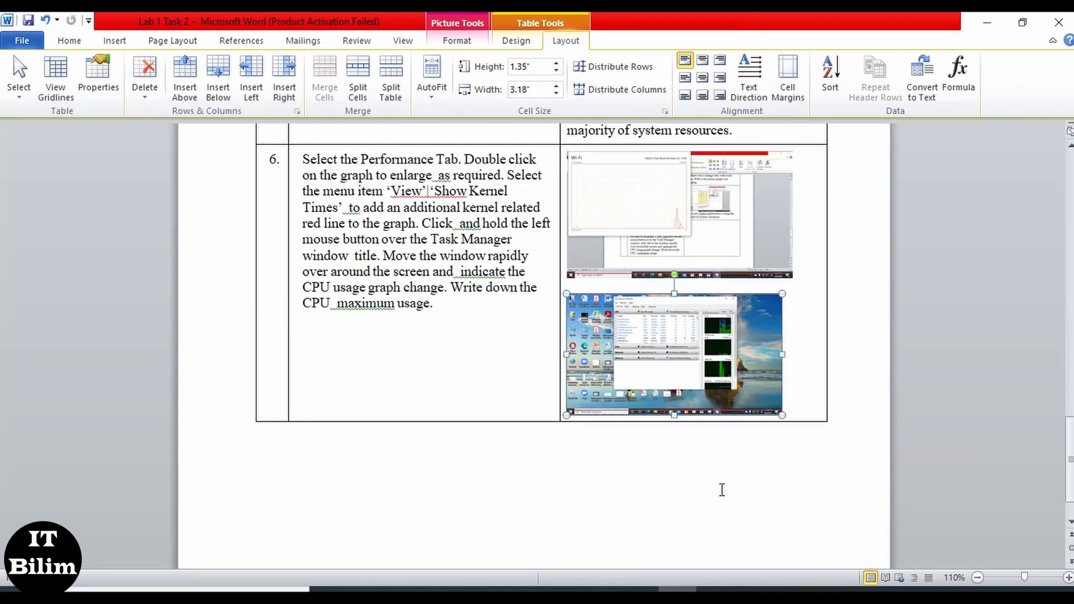
click(807, 407)
scroll(788, 356, up, 1)
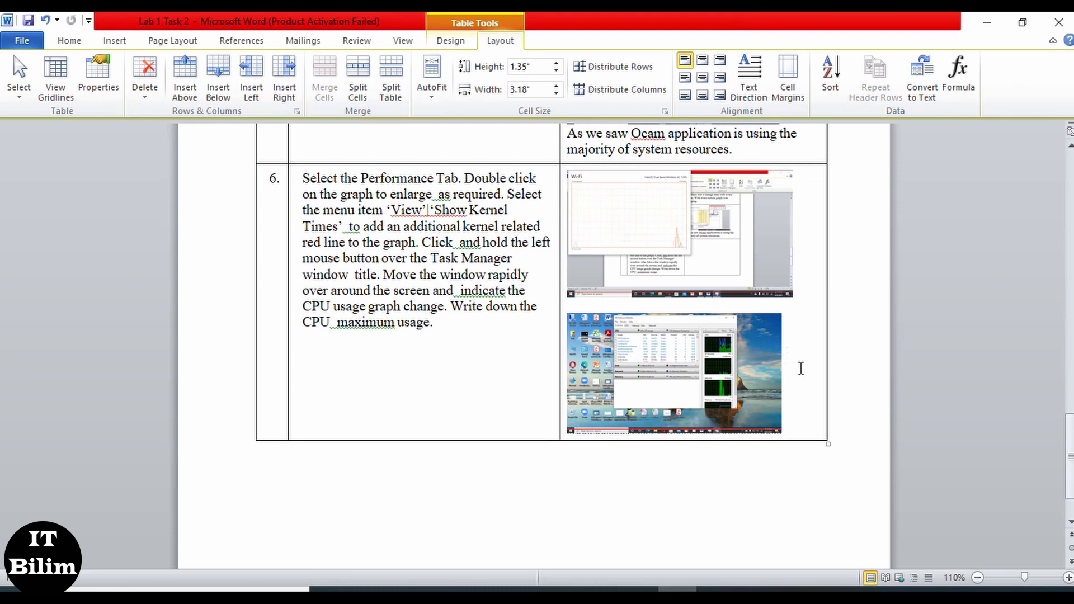